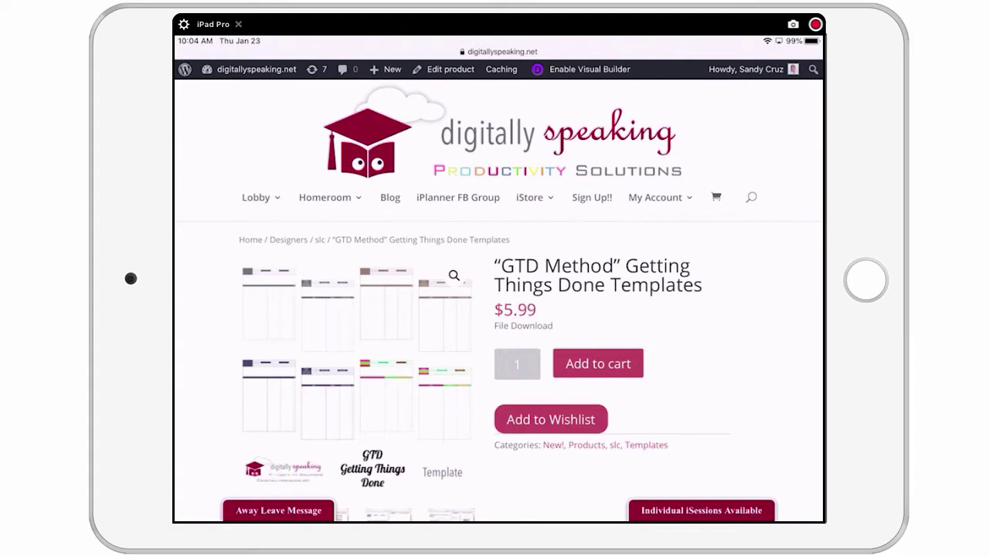
Read the description on the “GTD Method” Getting Things Done Templates product page.
scroll(498, 363, "down", 1)
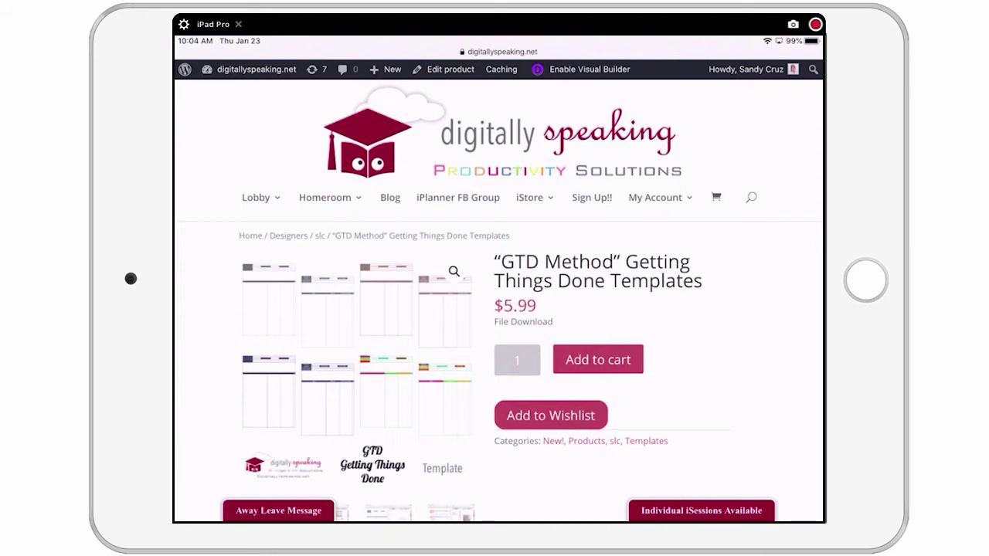
scroll(498, 363, "down", 3)
scroll(498, 348, "down", 10)
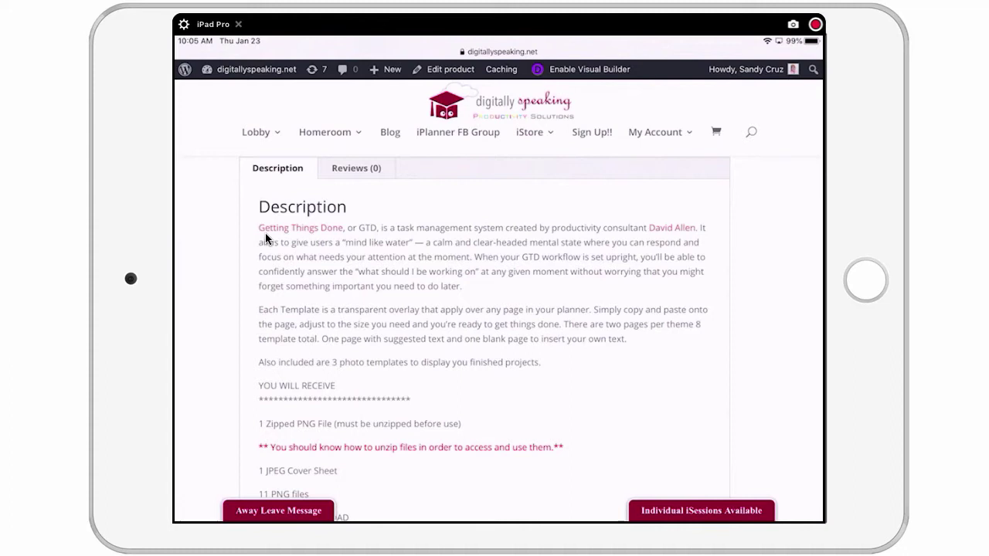
scroll(264, 236, "up", 10)
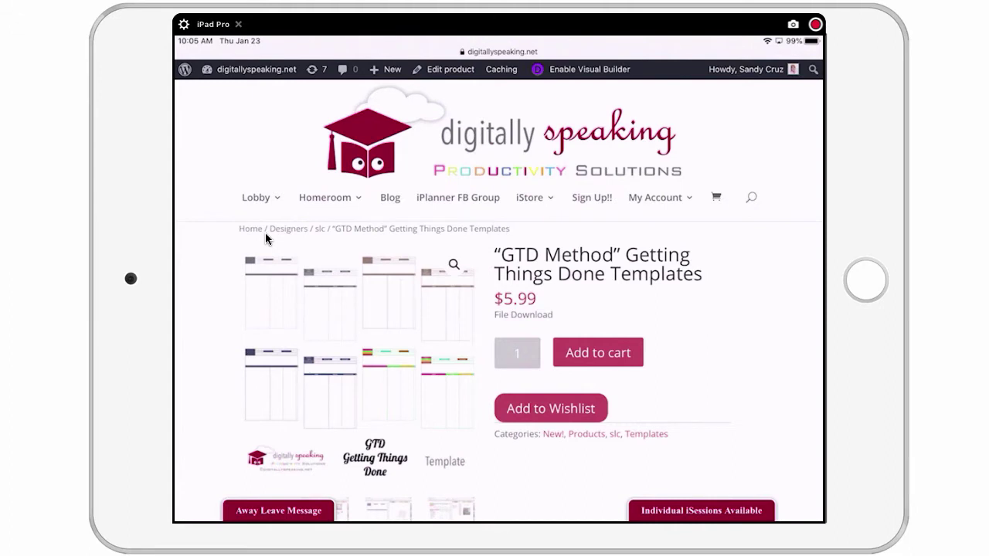
scroll(265, 233, "up", 2)
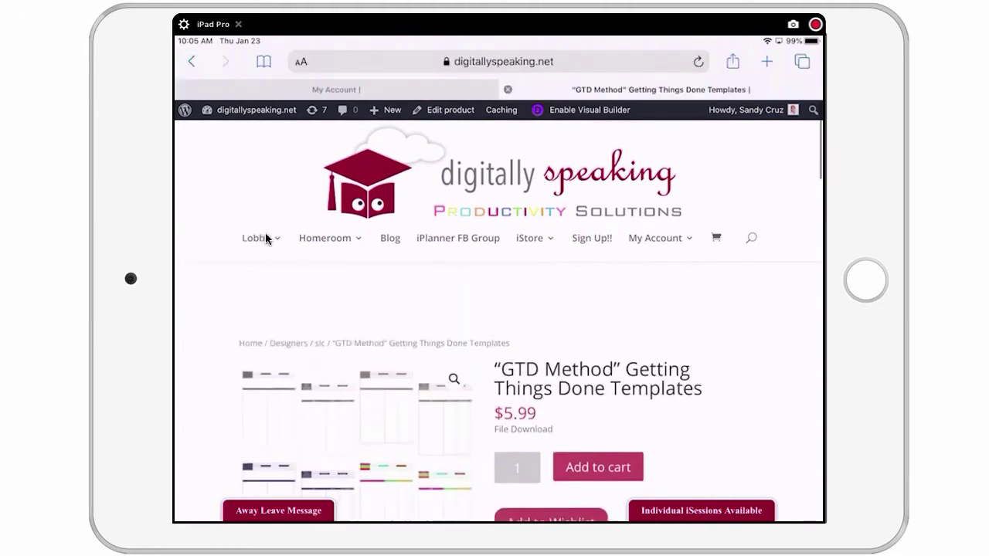
Download ds_slc_gtd_templates.zip for the GTD Getting Things Done Templates from the account's downloads list.
key("super+shift+backslash")
left_click(266, 234)
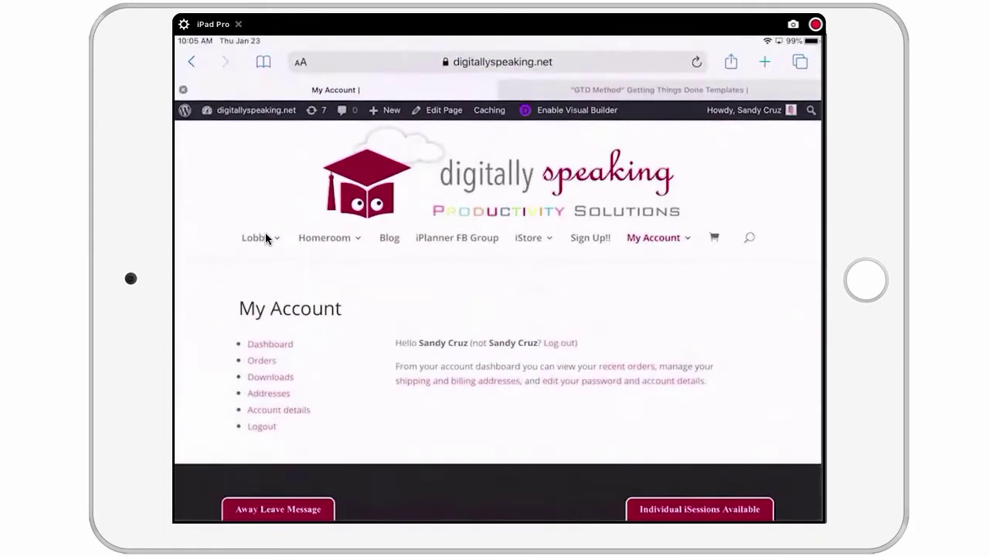
left_click(260, 379)
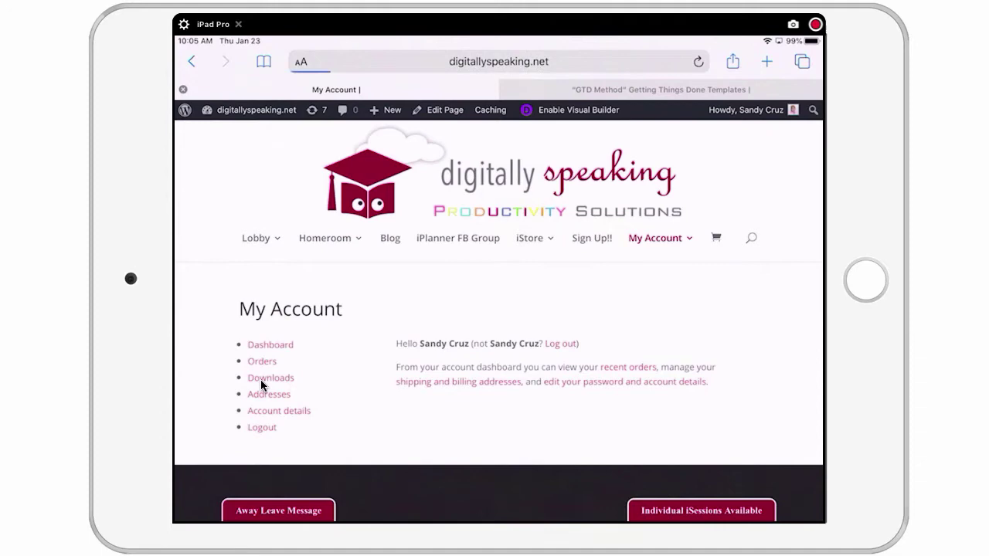
scroll(260, 379, "down", 10)
scroll(260, 380, "down", 3)
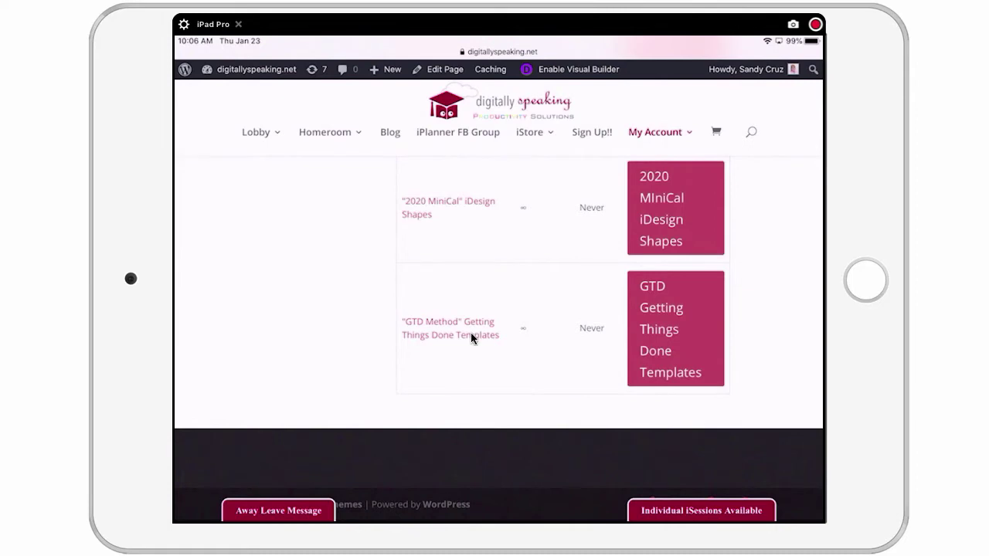
left_click(668, 329)
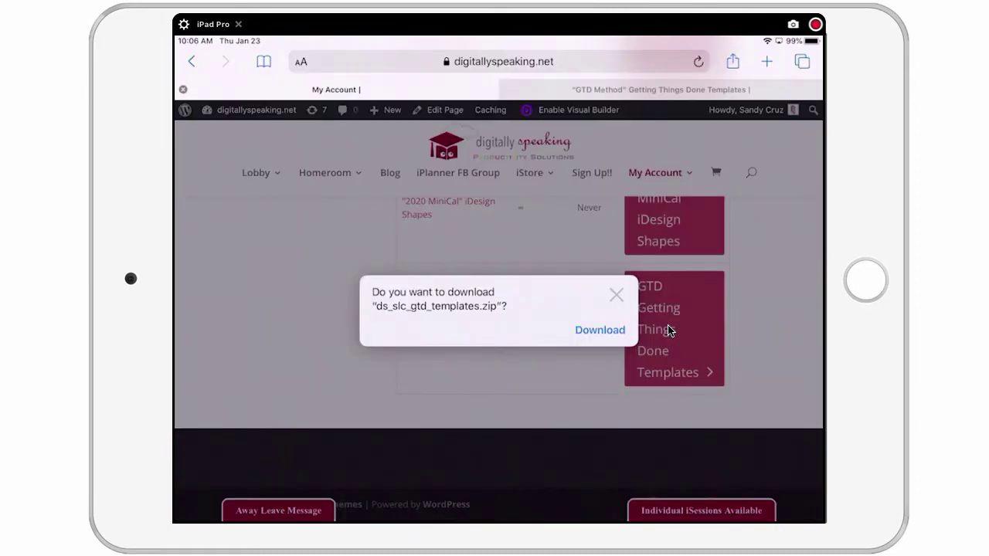
key("Return")
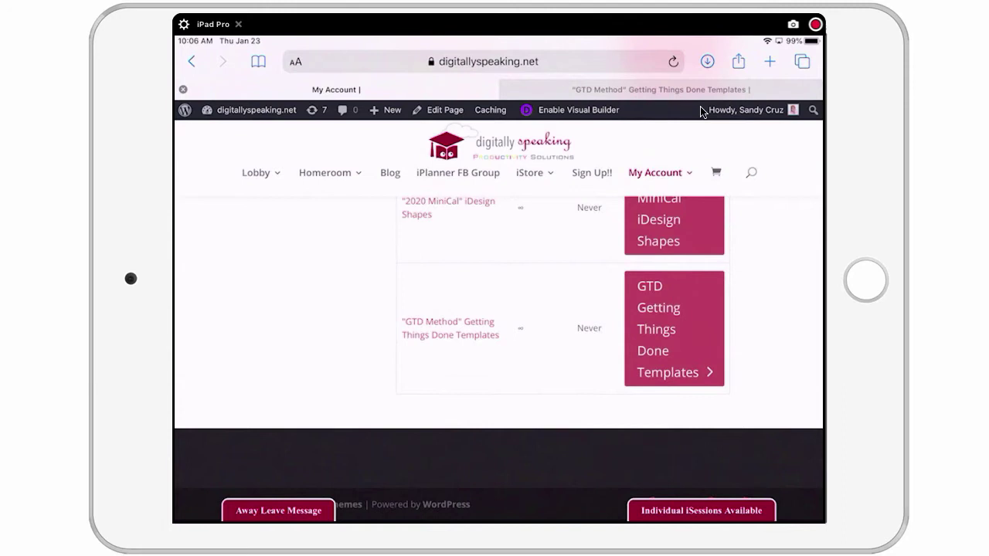
Locate the downloaded ds_slc_gtd_templates.zip in Files, extract it and look through the extracted folder's contents.
left_click(706, 62)
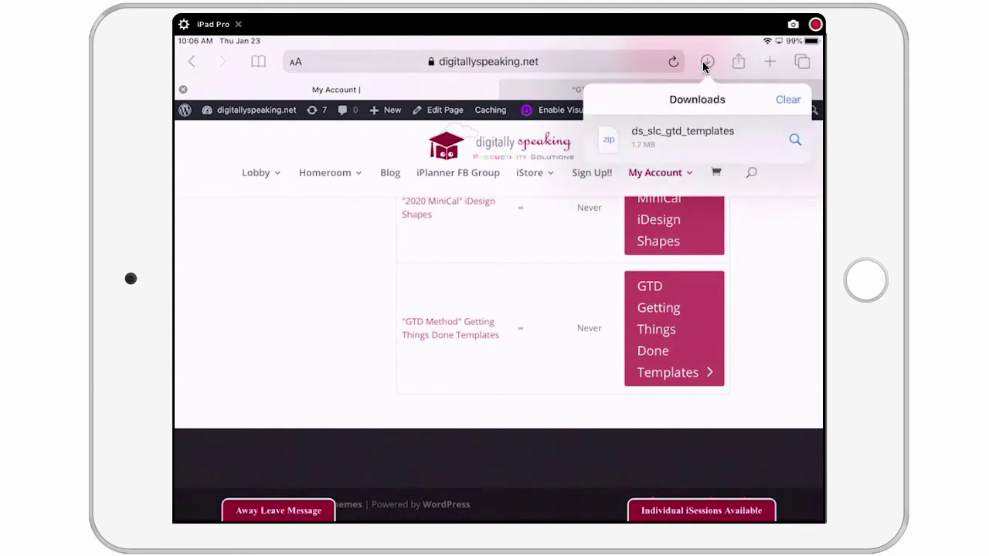
left_click(612, 139)
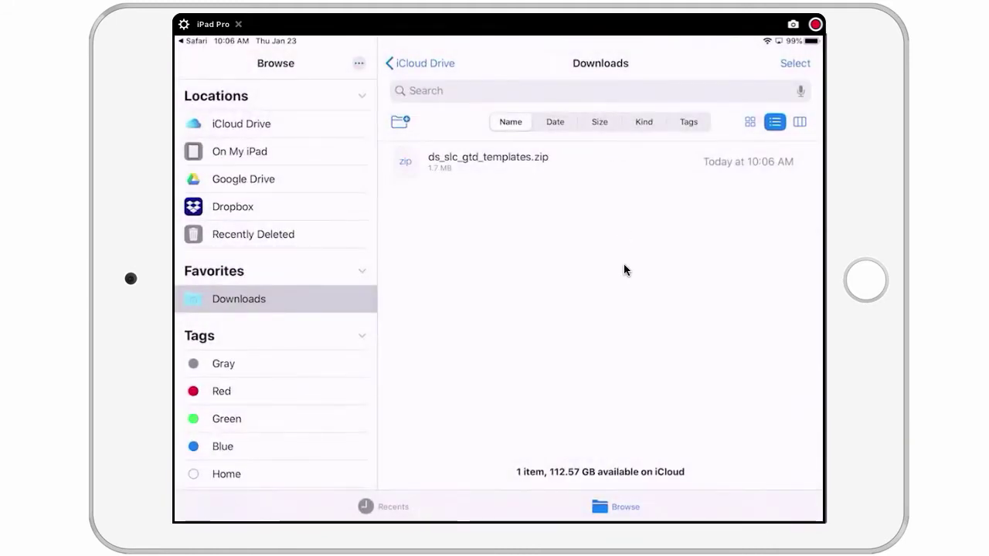
left_click(422, 173)
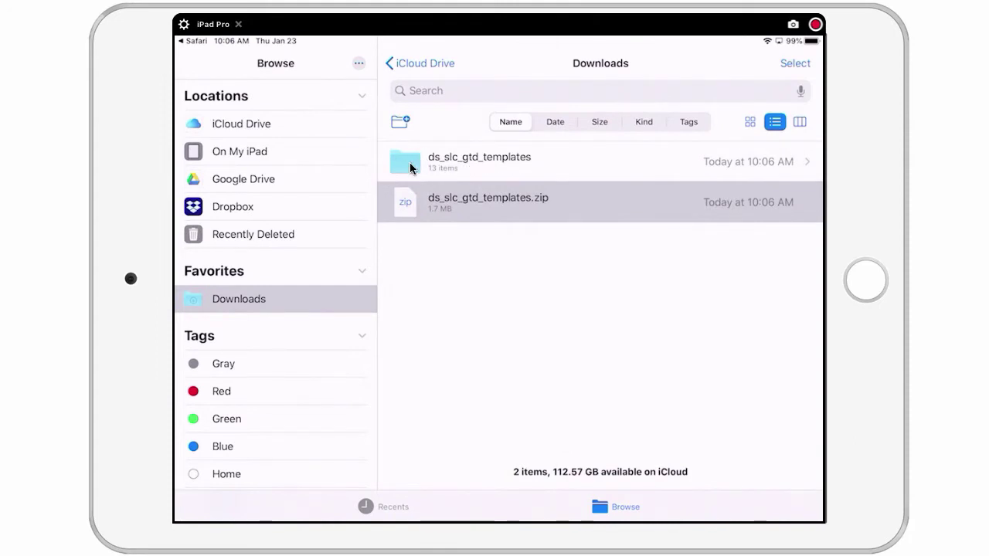
left_click(409, 165)
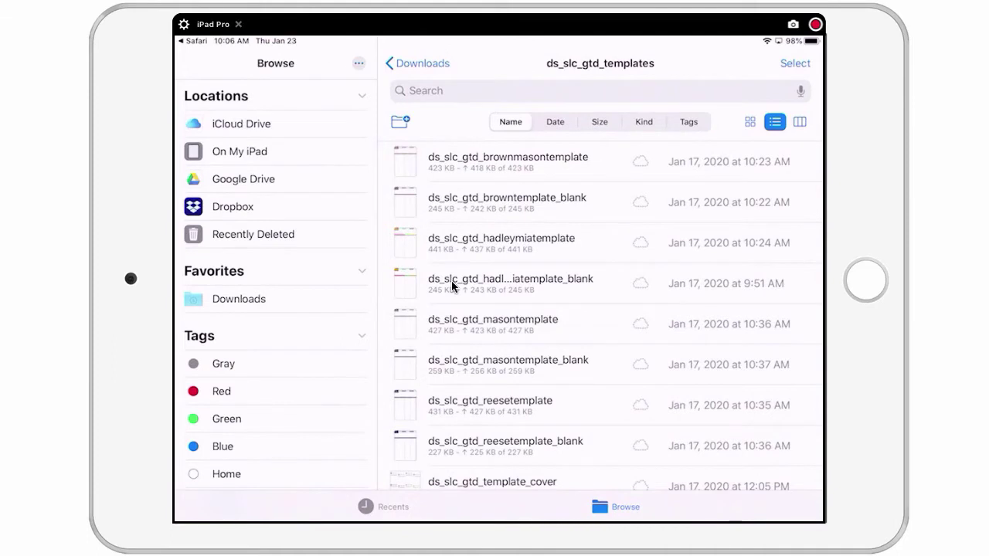
scroll(451, 285, "up", 2)
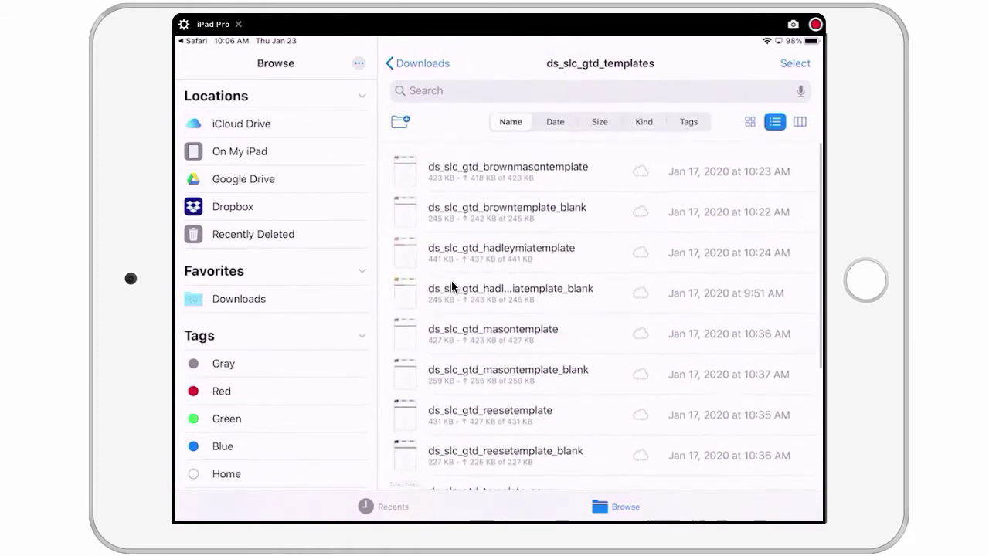
scroll(451, 284, "down", 5)
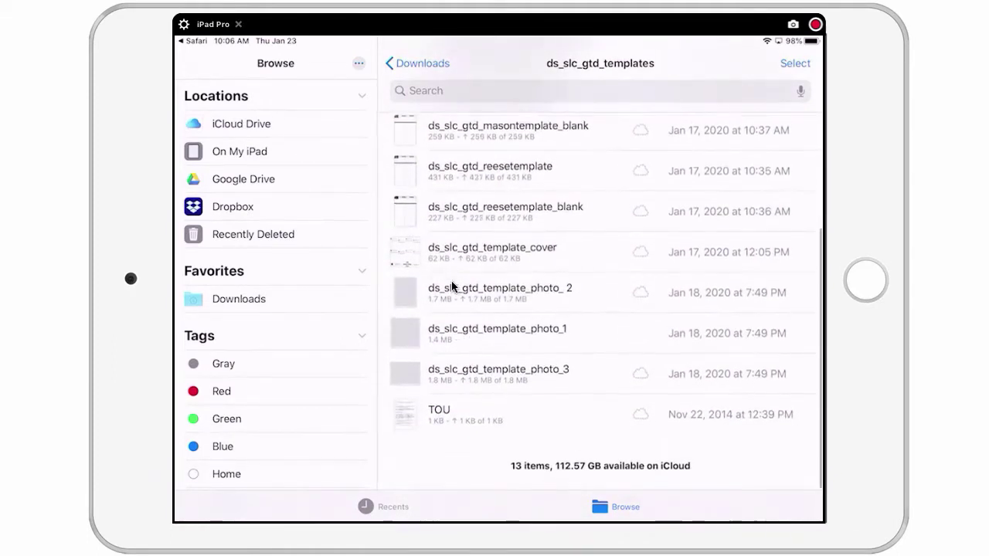
scroll(452, 285, "down", 2)
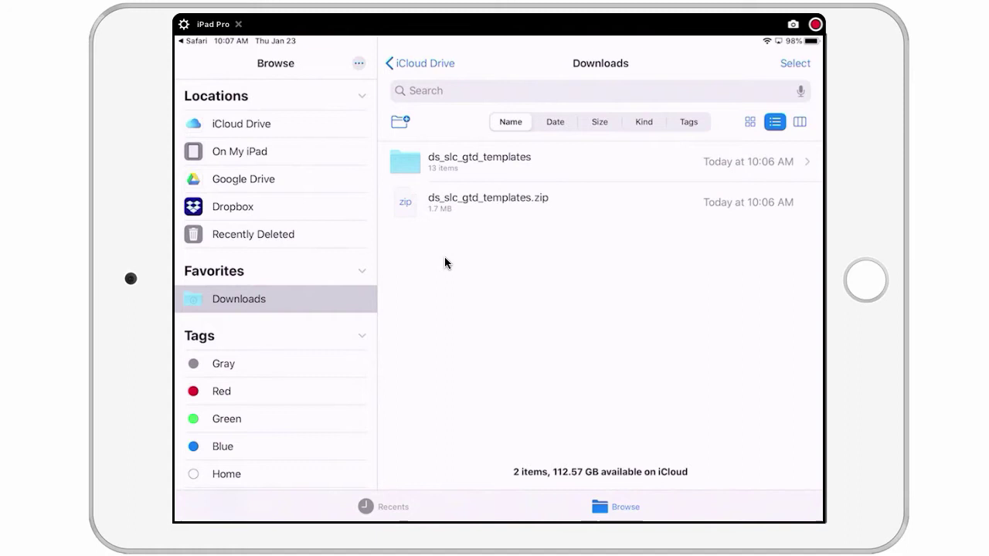
Open the ds_slc_gtd_hadleymiatemplate image from the ds_slc_gtd_templates folder and bring up its sharing options.
left_click(429, 171)
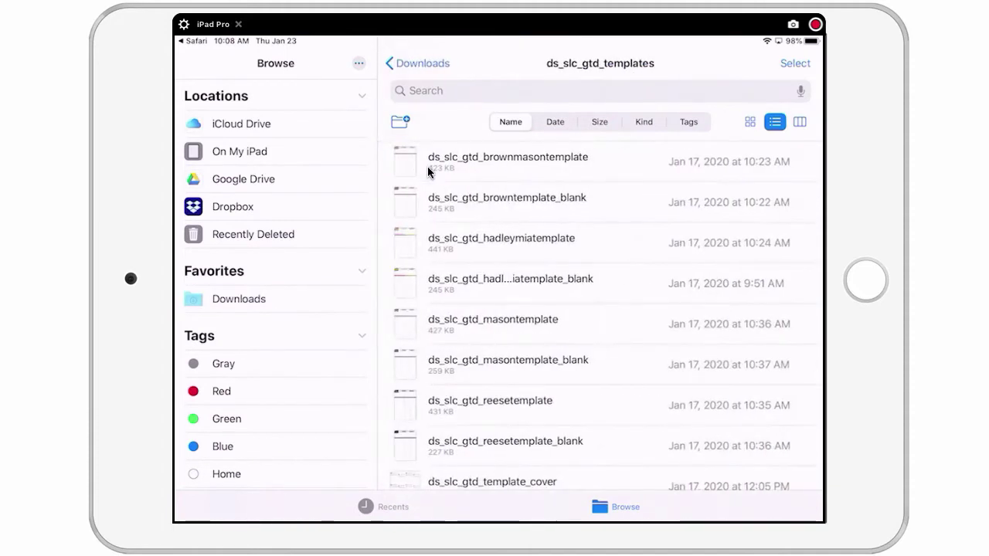
scroll(428, 168, "down", 2)
left_click(476, 207)
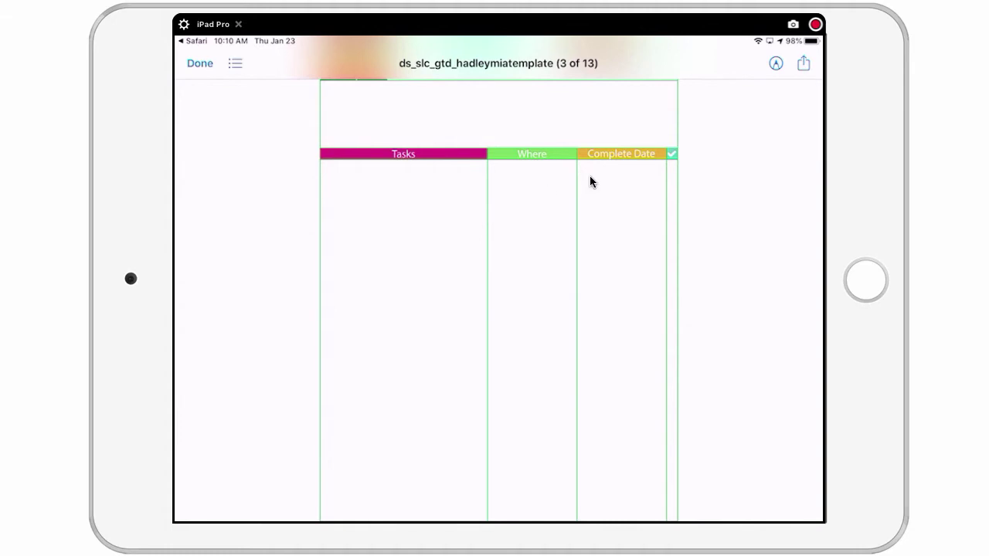
left_click(802, 65)
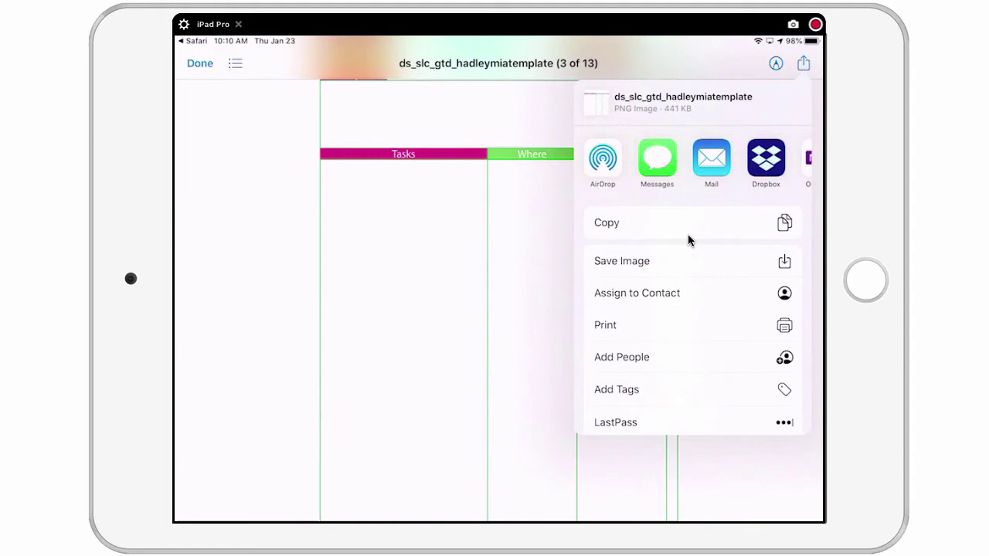
Switch to the 2020_iPlanner_Hadley_Weekly_Horizontal planner in GoodNotes, enlarge the template image to fill the left dotted page, and deselect it.
key("Home")
key("Home")
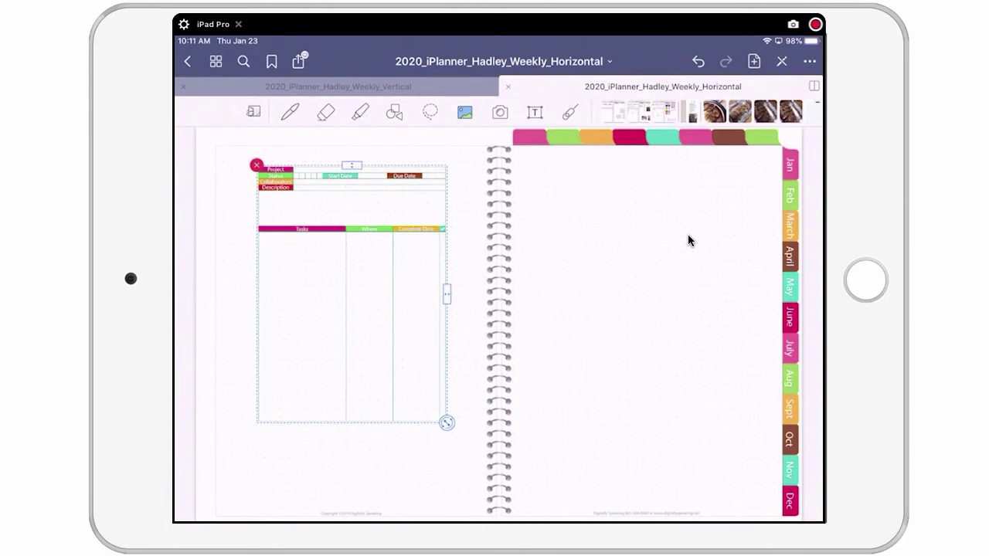
scroll(688, 235, "up", 3)
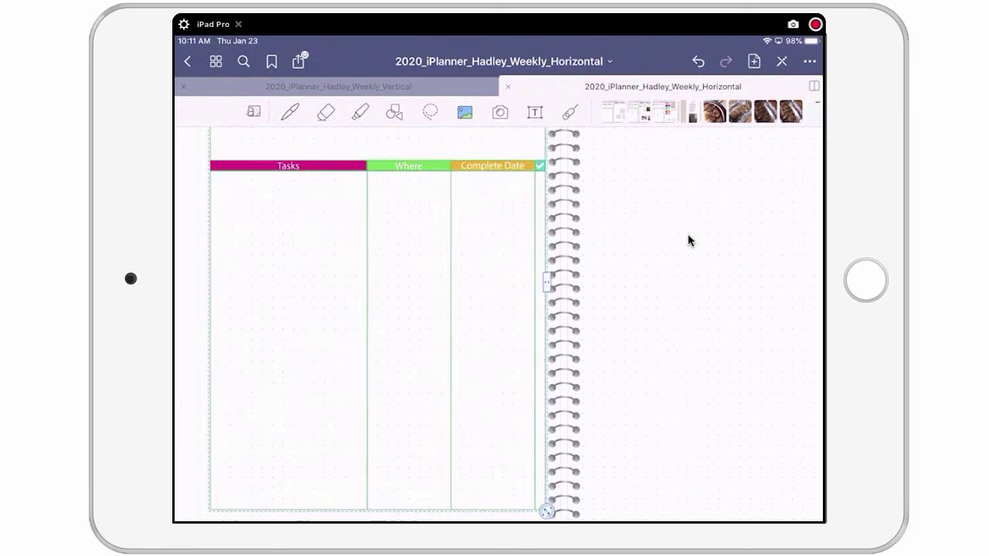
scroll(688, 240, "up", 5)
scroll(688, 240, "down", 4)
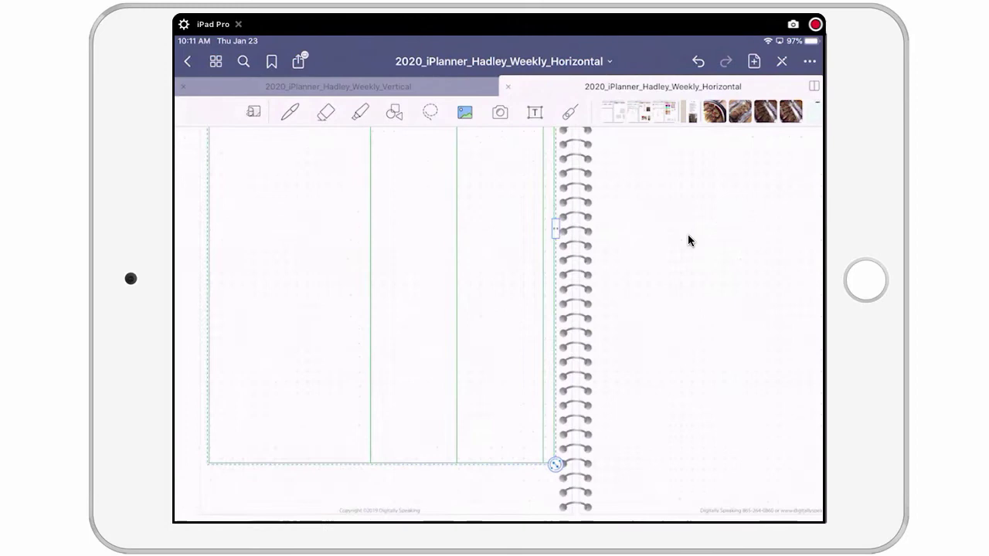
scroll(688, 240, "up", 1)
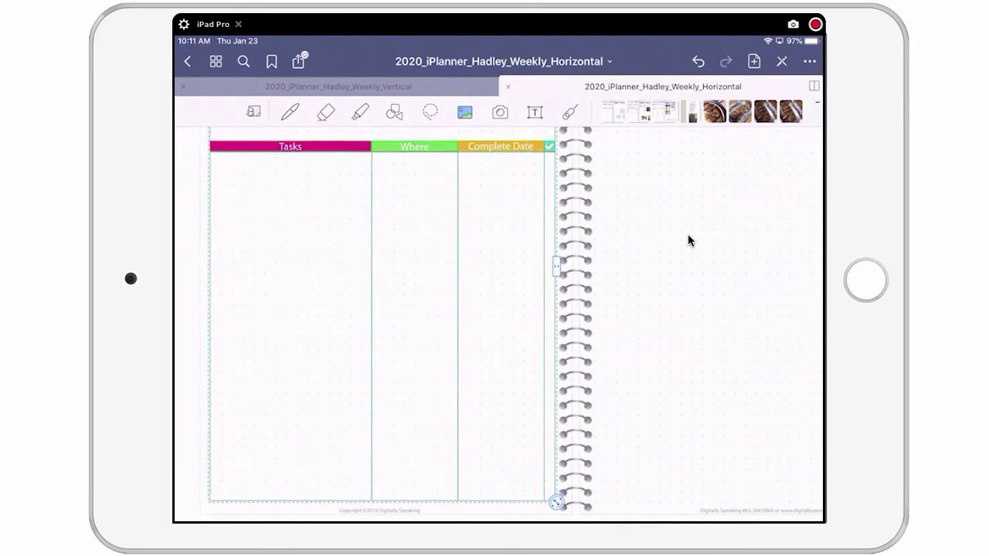
left_click(689, 235)
Examine the placed template's project header fields and its Tasks, Where and Complete Date columns.
scroll(688, 236, "down", 4)
scroll(688, 236, "up", 4)
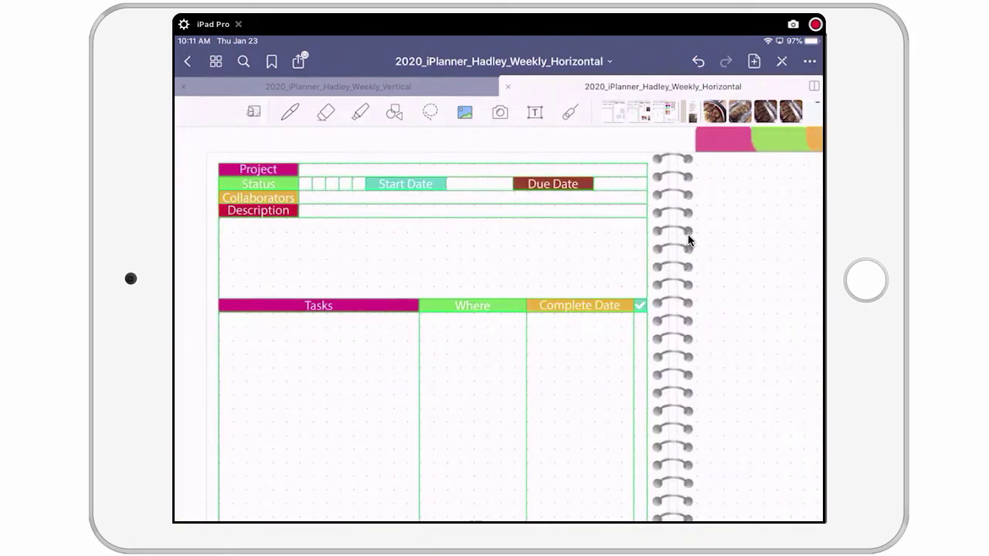
scroll(690, 240, "up", 3)
scroll(690, 240, "down", 2)
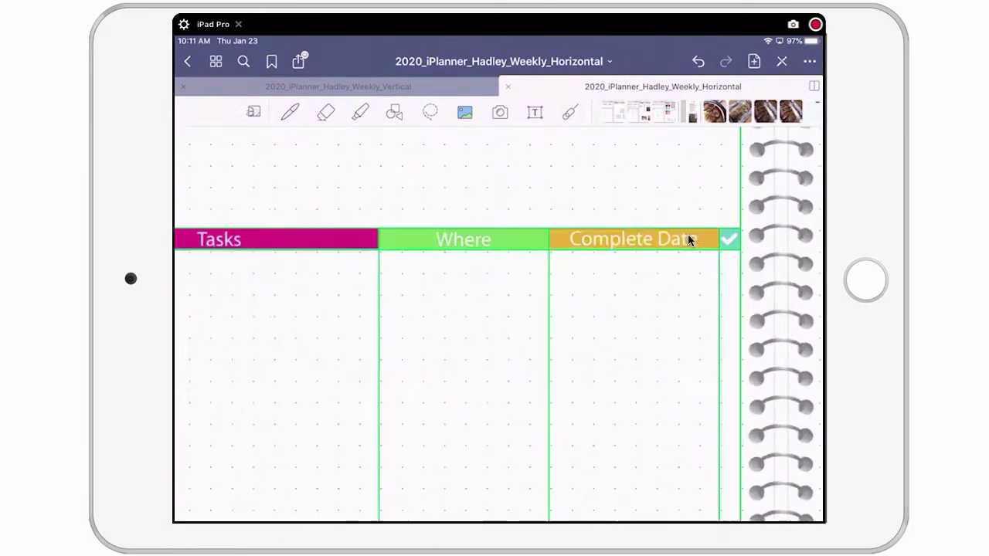
scroll(690, 240, "up", 3)
scroll(689, 240, "down", 5)
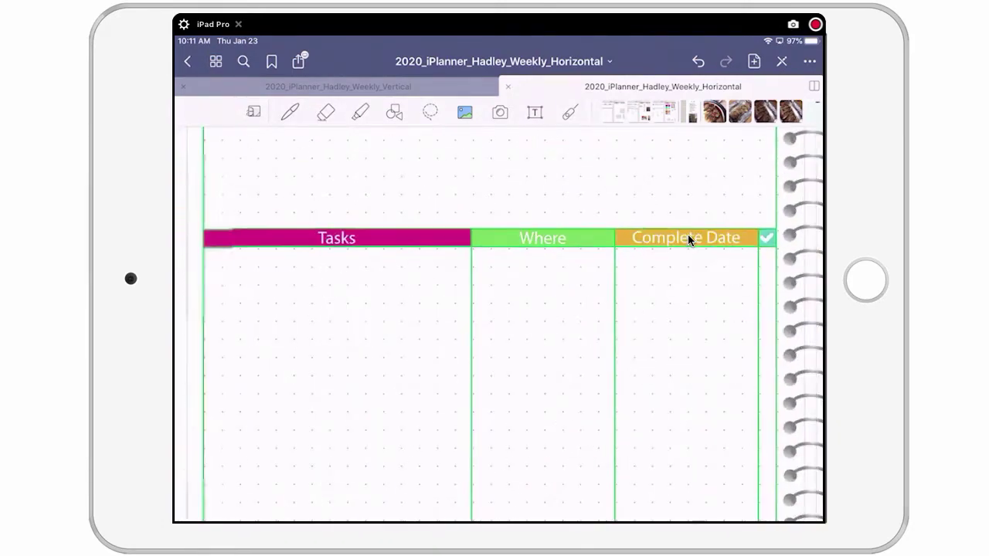
scroll(690, 240, "up", 5)
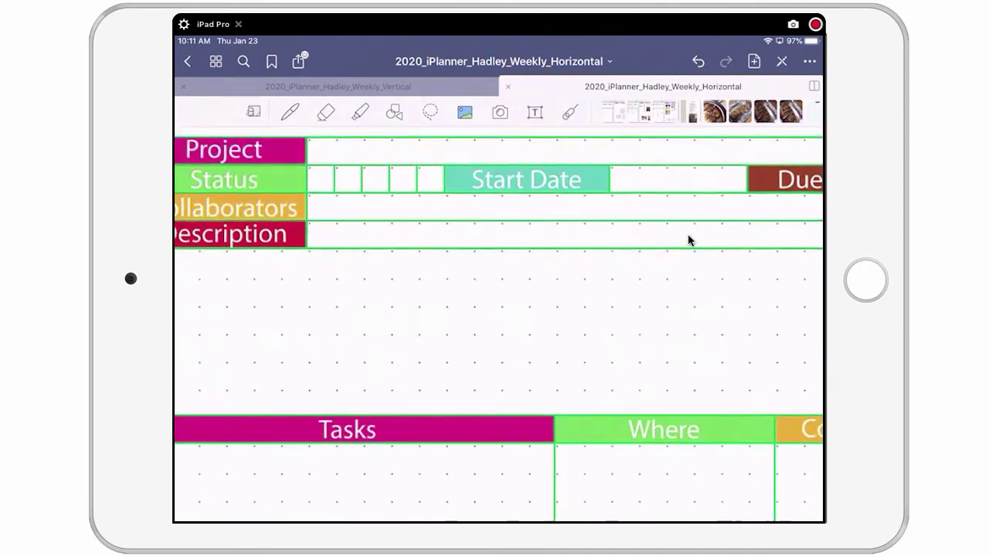
Handwrite the codes TD, DG, W, DN and T in black pen in the five Status boxes.
scroll(688, 234, "up", 3)
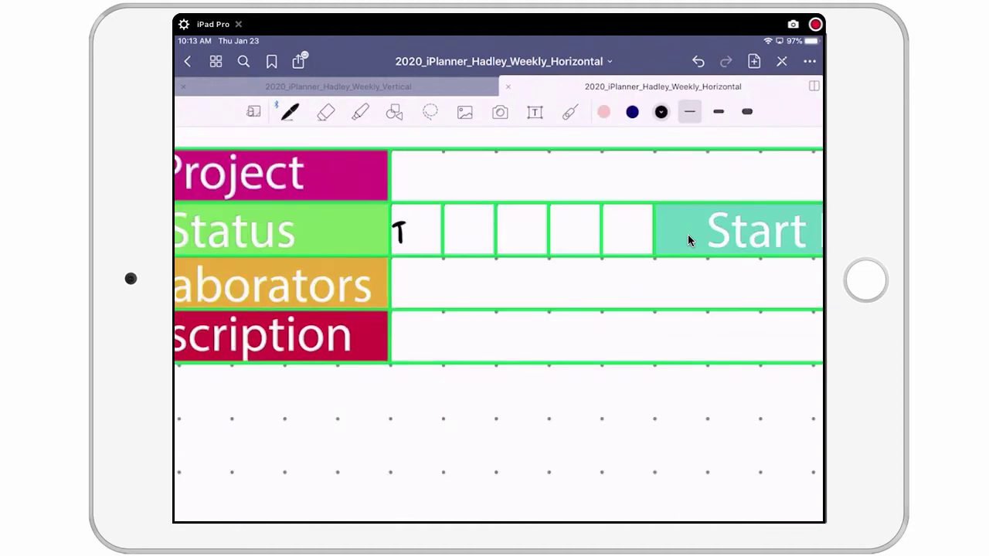
mouse_move(473, 230)
left_mouse_down()
mouse_move(529, 224)
mouse_move(558, 242)
left_mouse_up()
mouse_move(573, 226)
left_mouse_down()
mouse_move(573, 241)
mouse_move(587, 223)
mouse_move(630, 224)
left_mouse_up()
left_click_drag(618, 226, 619, 245)
scroll(687, 234, "down", 1)
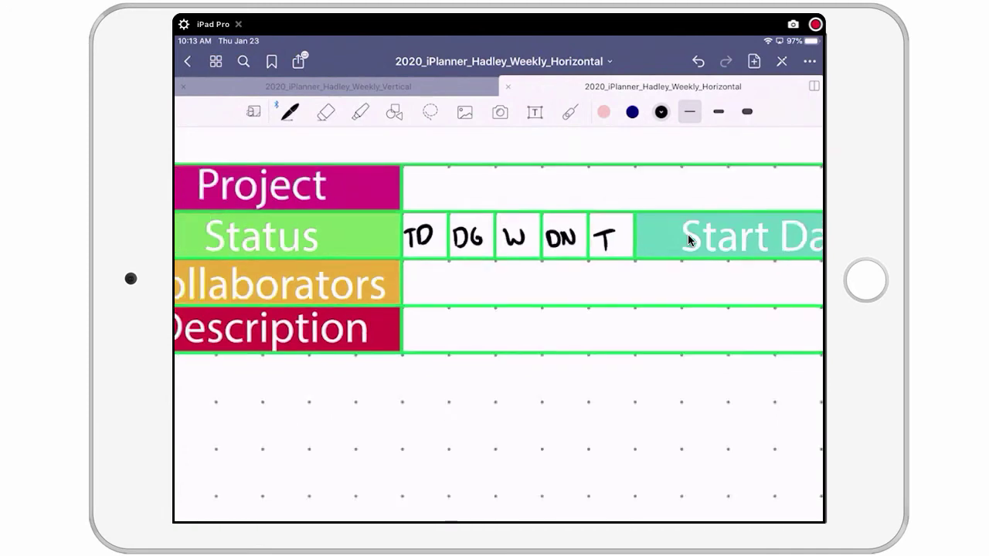
Review the labelled Status boxes along with the template's date, Collaborators, Description and Tasks areas.
scroll(687, 234, "up", 3)
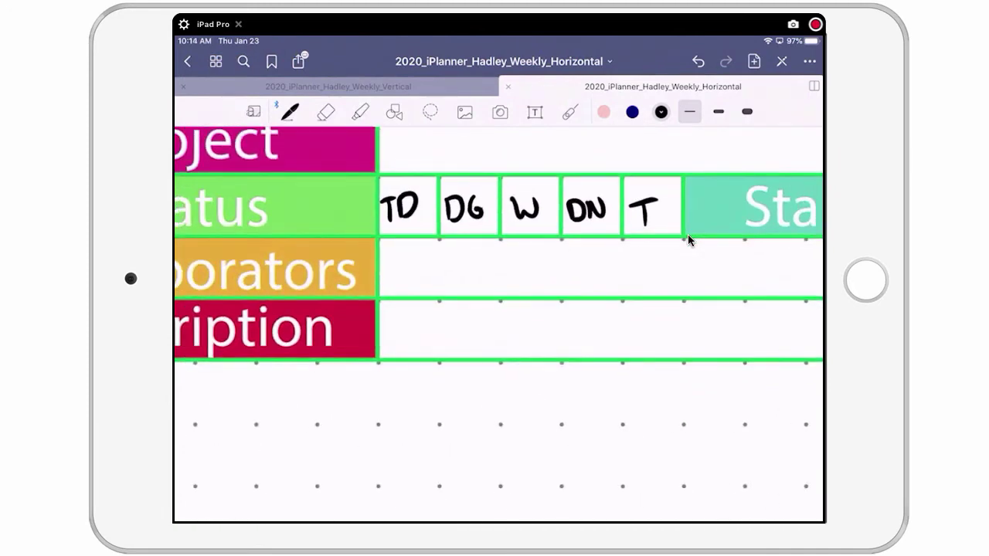
scroll(687, 235, "down", 3)
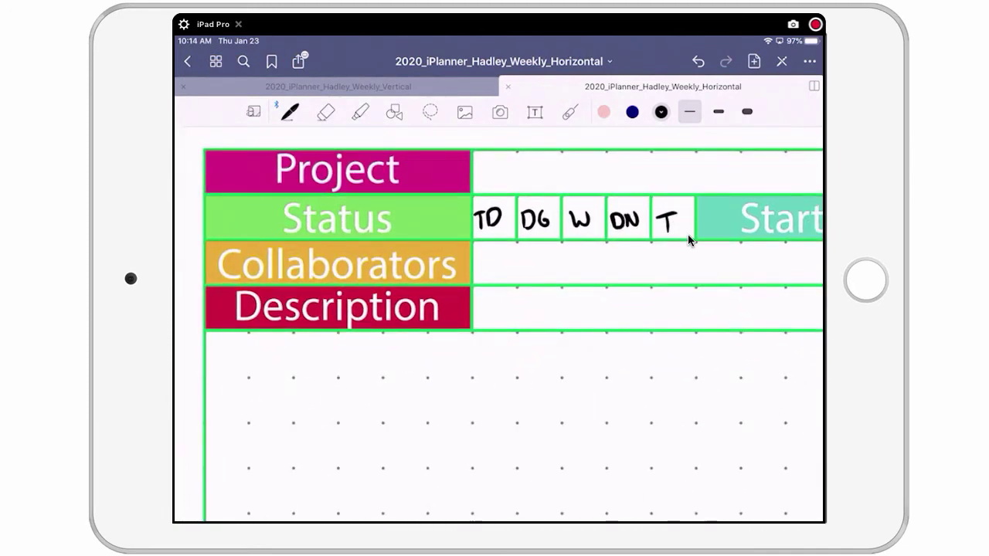
scroll(689, 237, "down", 4)
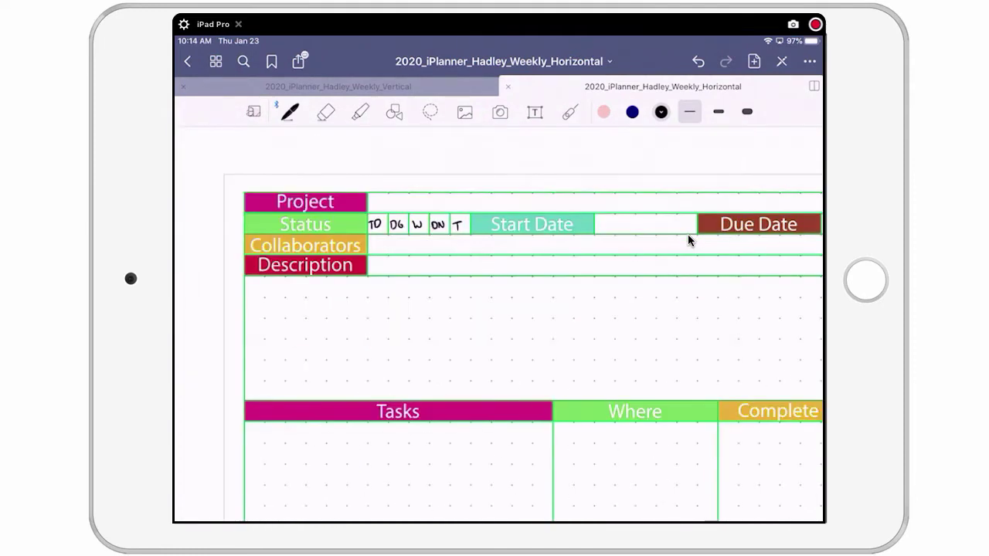
scroll(688, 237, "up", 2)
scroll(688, 240, "up", 3)
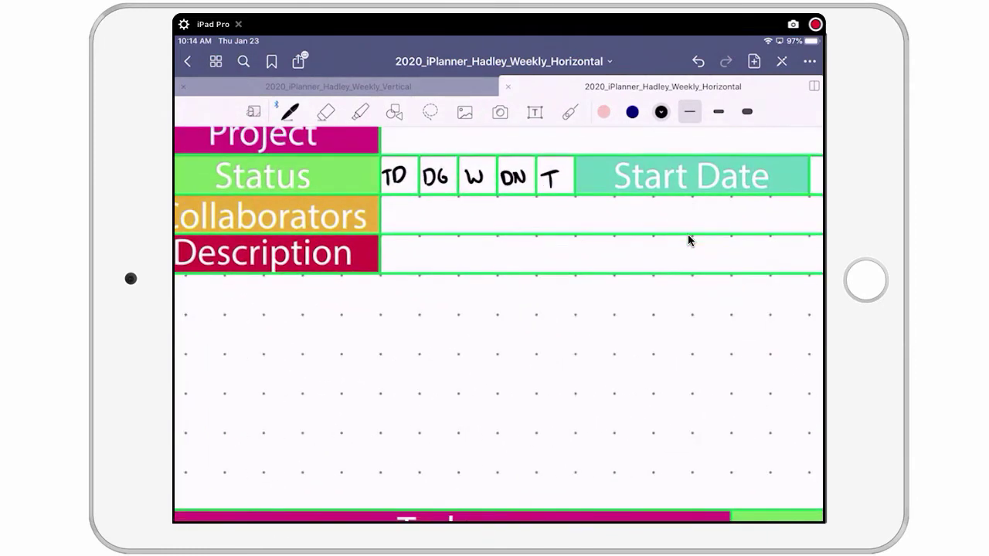
scroll(687, 238, "down", 2)
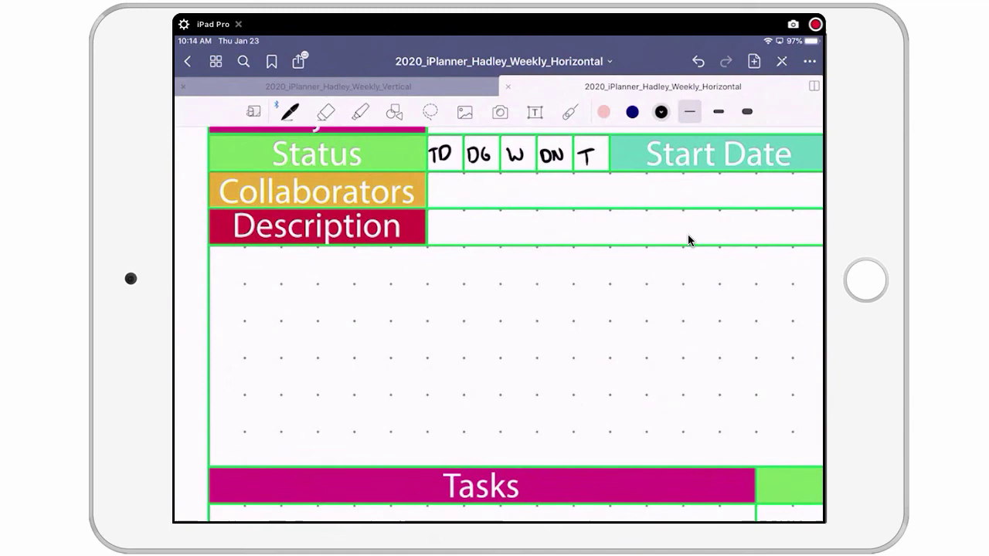
scroll(689, 240, "down", 4)
scroll(688, 240, "up", 3)
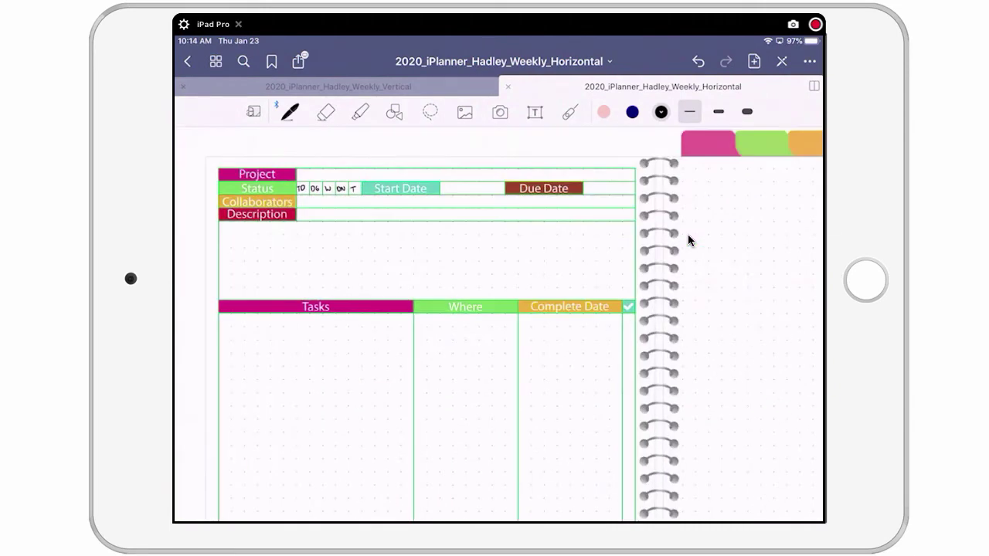
Examine the template's Start Date and Due Date fields and its Tasks and Where columns up close.
scroll(687, 240, "up", 3)
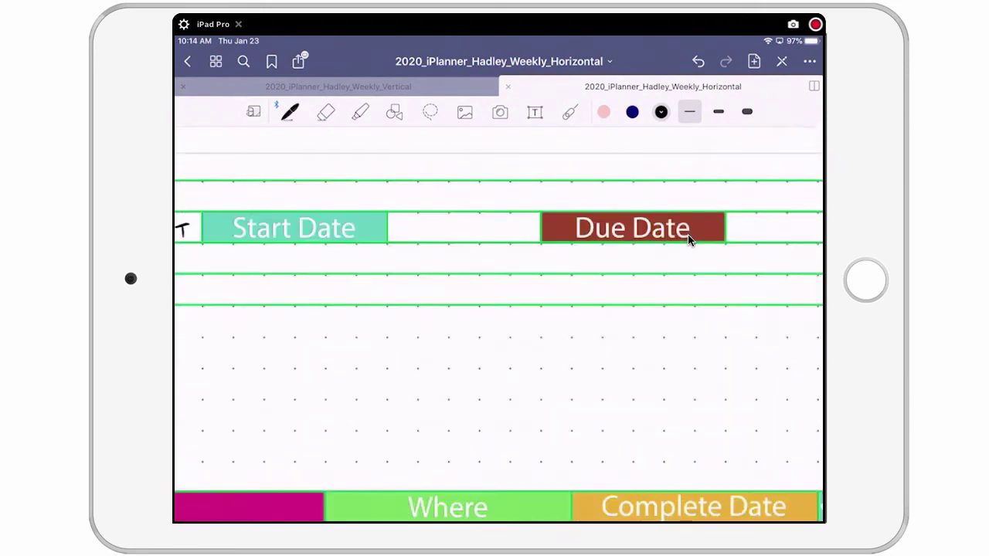
scroll(688, 240, "down", 4)
scroll(688, 240, "up", 4)
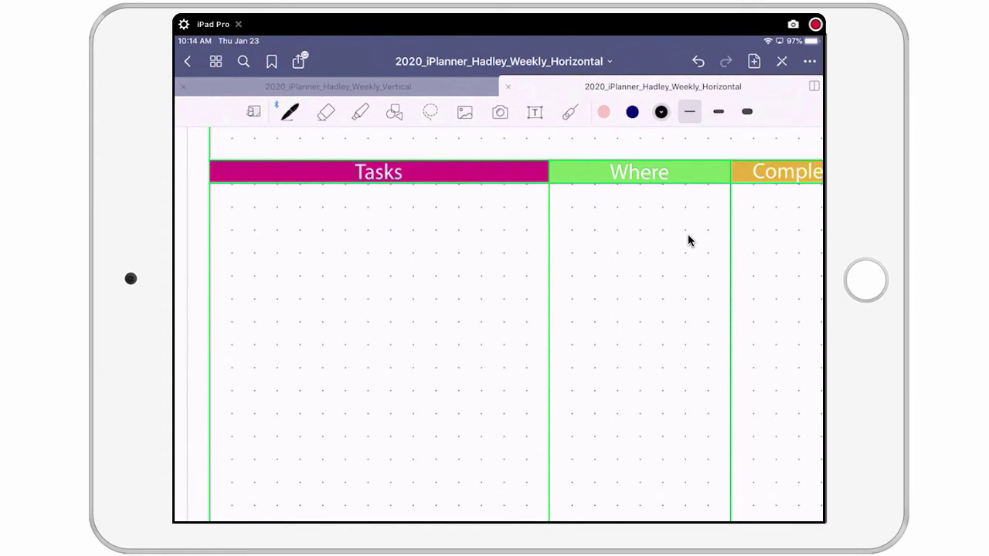
scroll(687, 234, "down", 5)
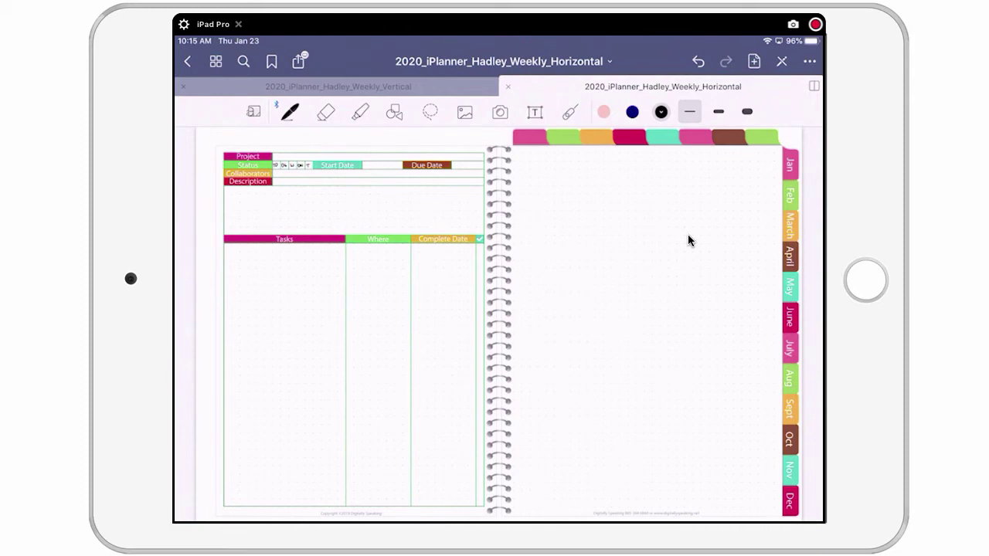
Find the Dot page on p.18 in the planner's outline and open it.
left_click(214, 65)
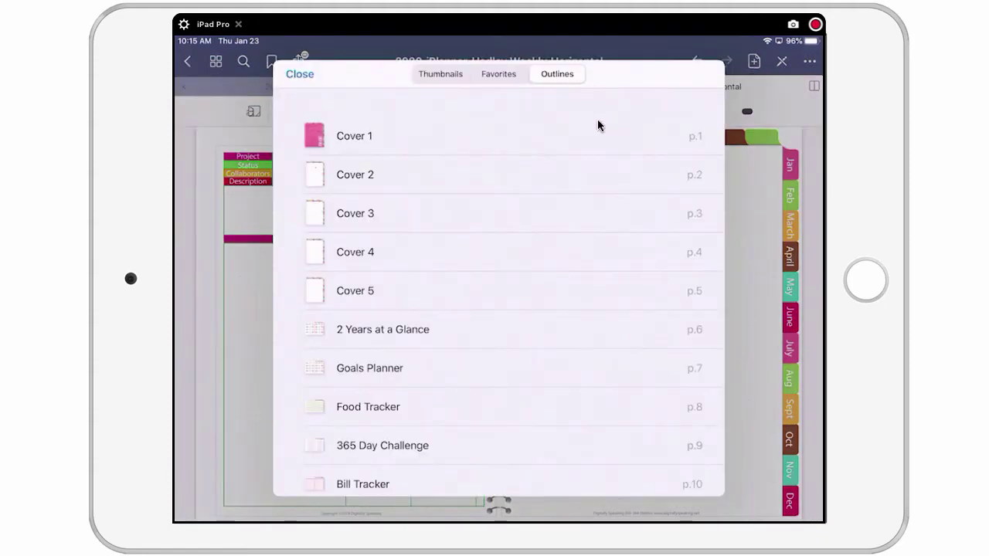
scroll(598, 126, "down", 5)
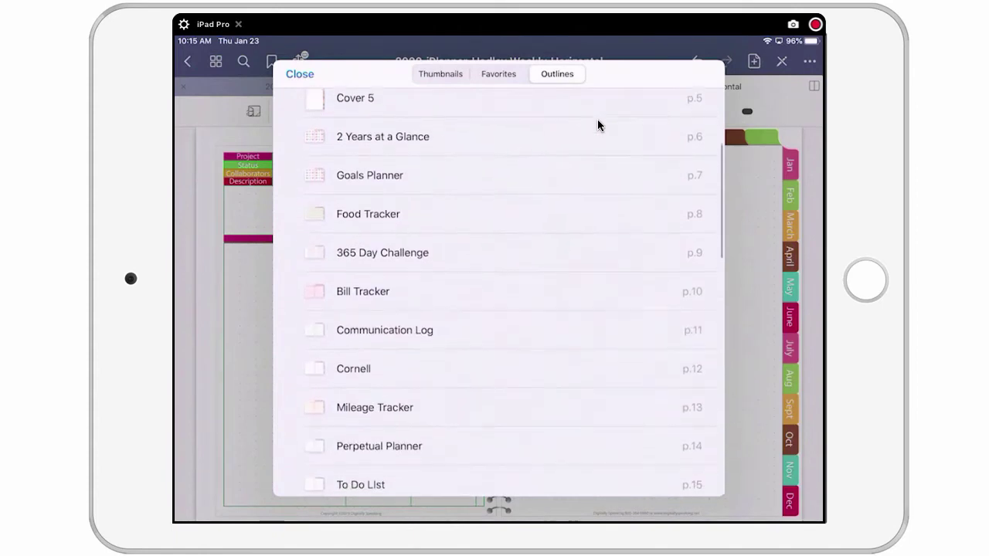
scroll(597, 125, "up", 3)
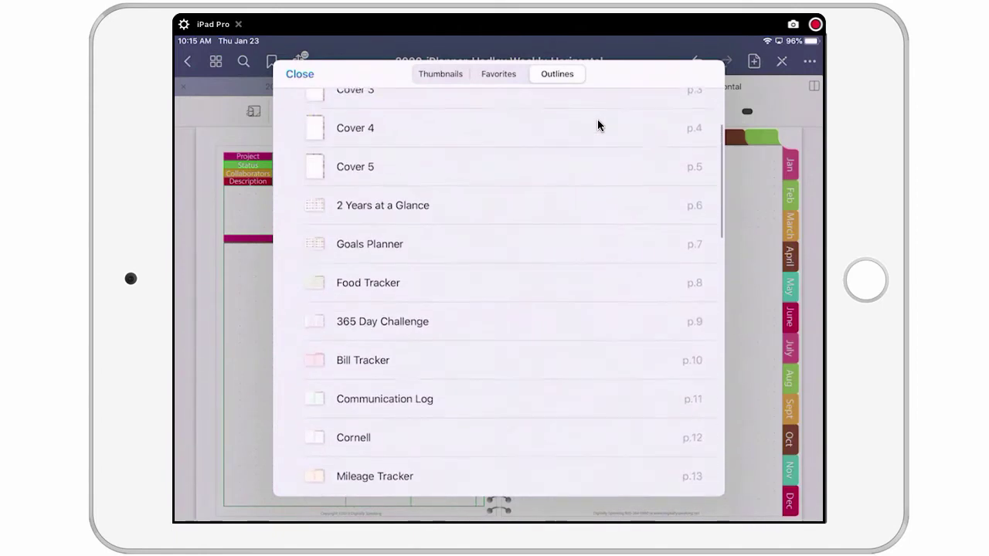
scroll(597, 125, "down", 3)
scroll(597, 125, "up", 3)
scroll(597, 125, "down", 5)
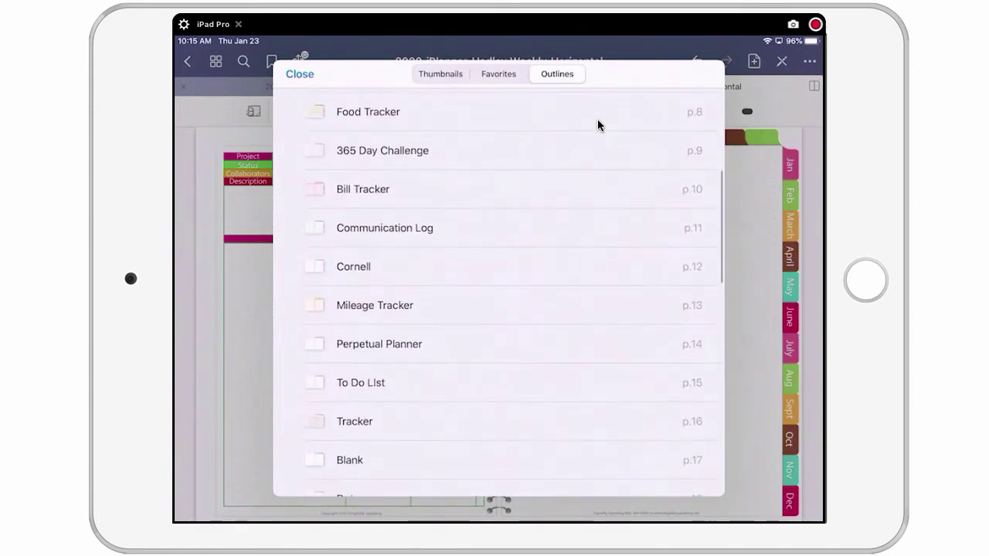
scroll(597, 125, "down", 5)
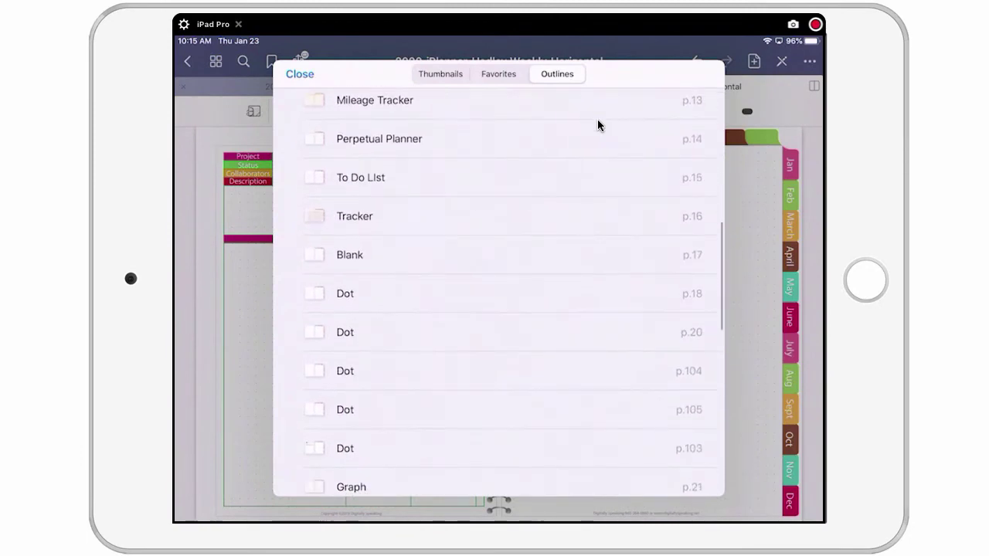
left_click(345, 294)
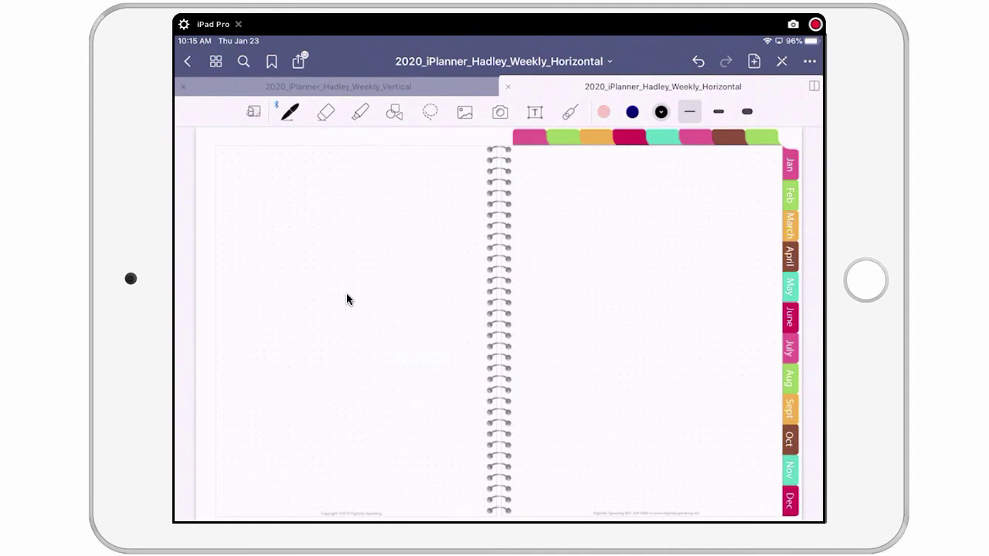
Select page 18 among the planner's page thumbnails and copy it.
left_click(216, 61)
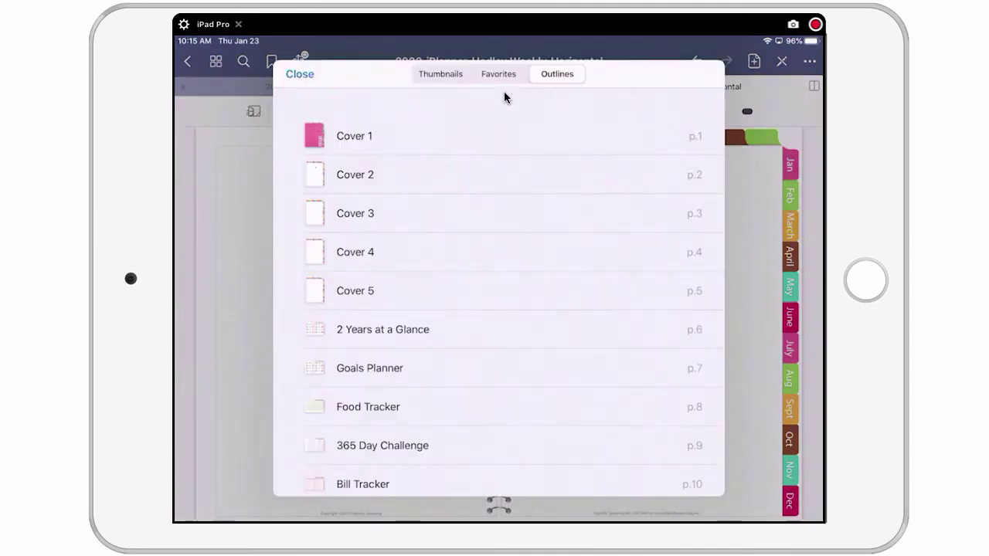
left_click(440, 74)
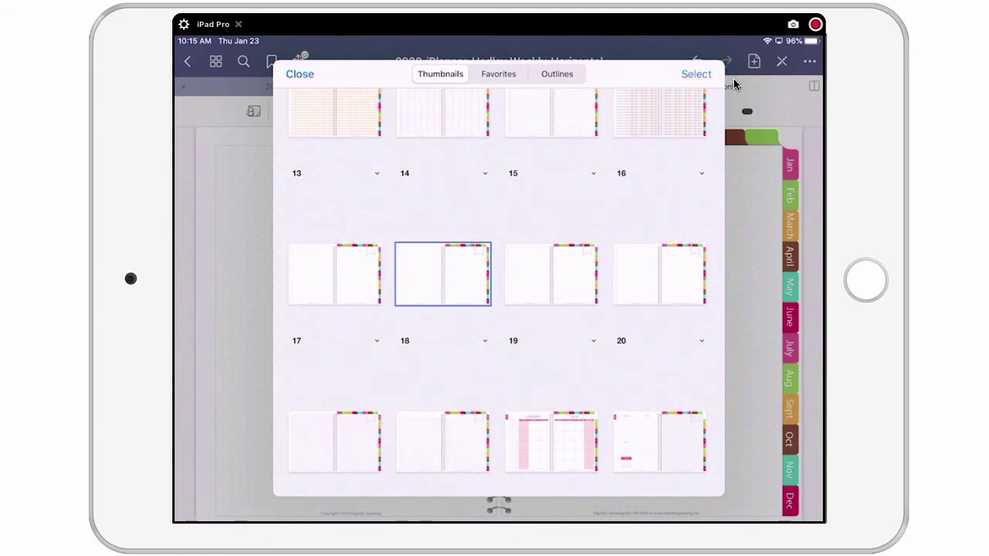
left_click(696, 75)
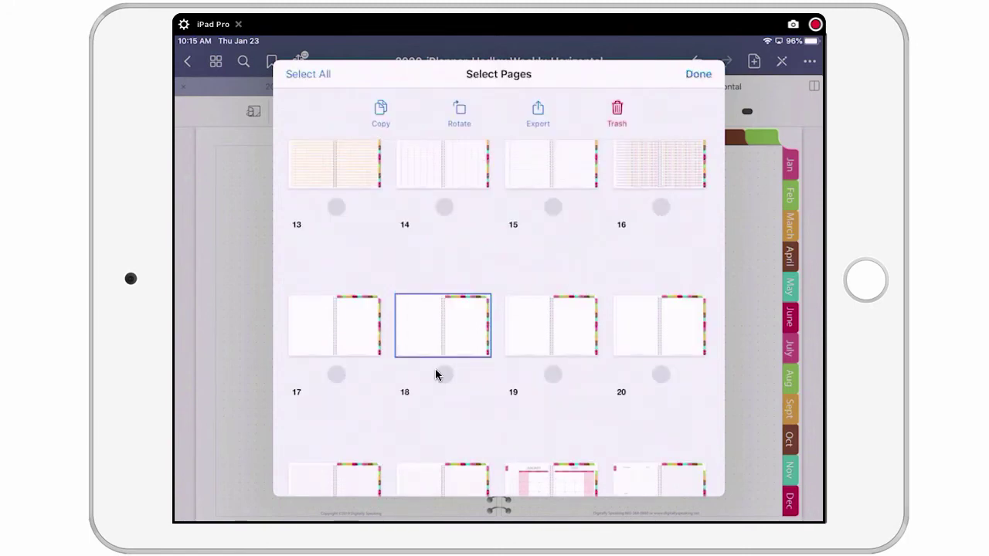
left_click(437, 373)
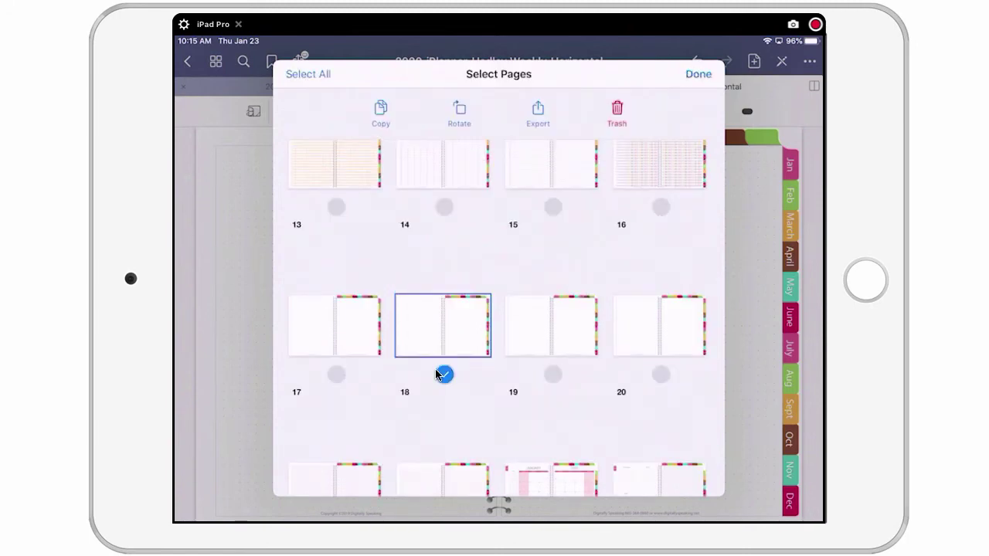
left_click(381, 112)
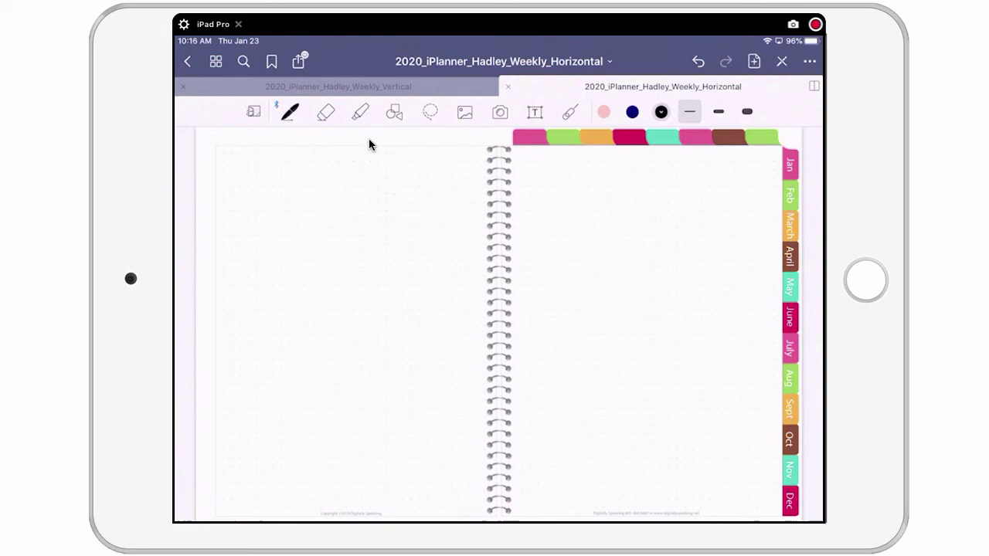
Go to the section page with the green balloon and chair picture and paste the copied dotted page after it.
left_click(215, 63)
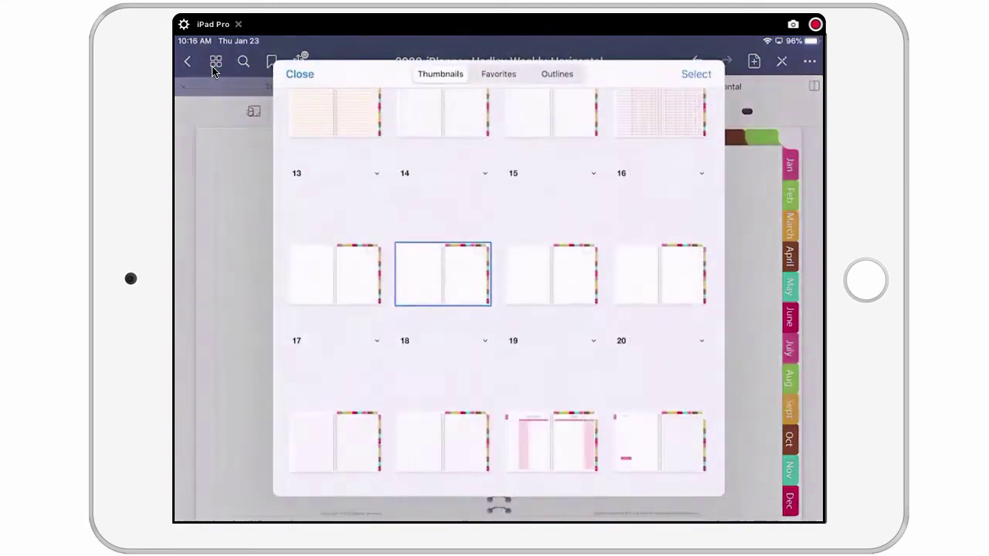
left_click(557, 74)
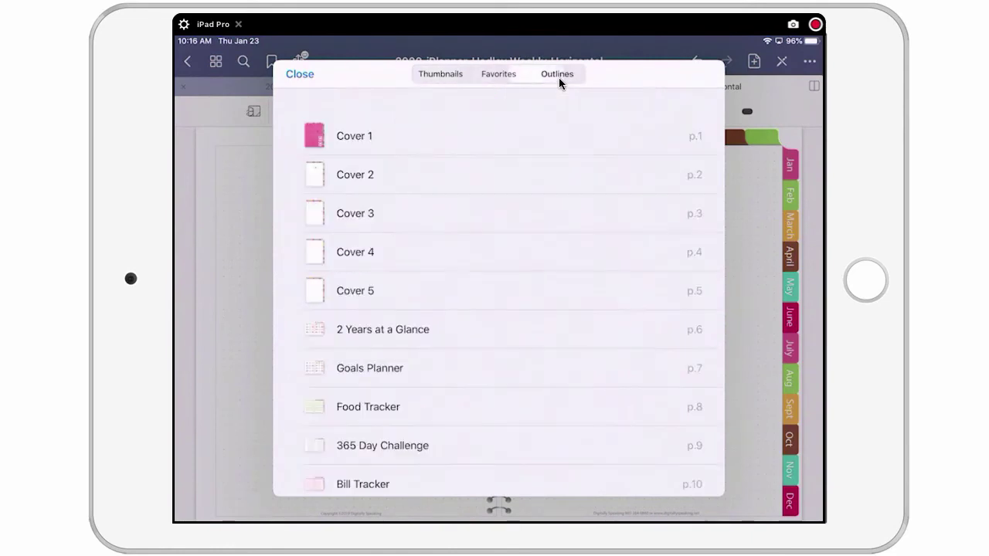
scroll(559, 78, "down", 9)
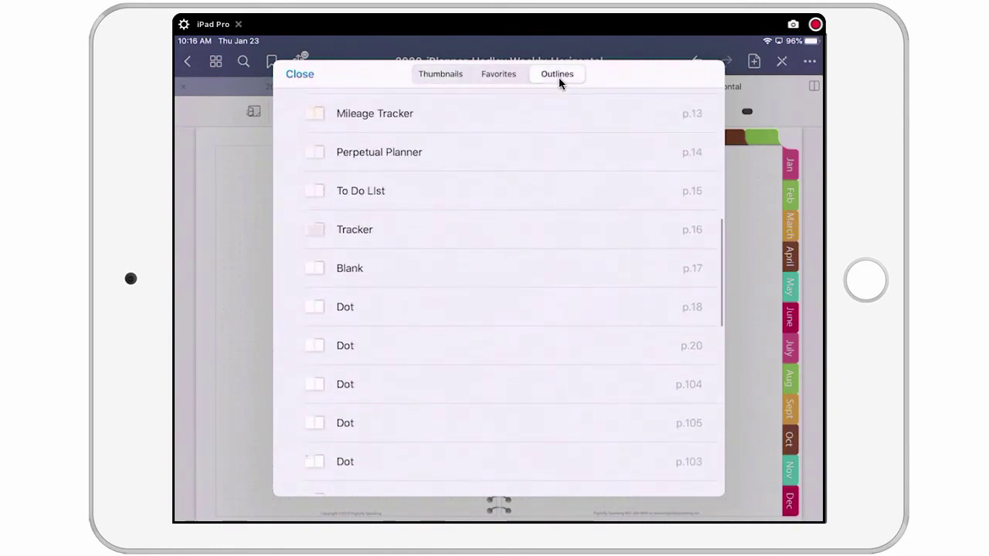
scroll(559, 78, "down", 8)
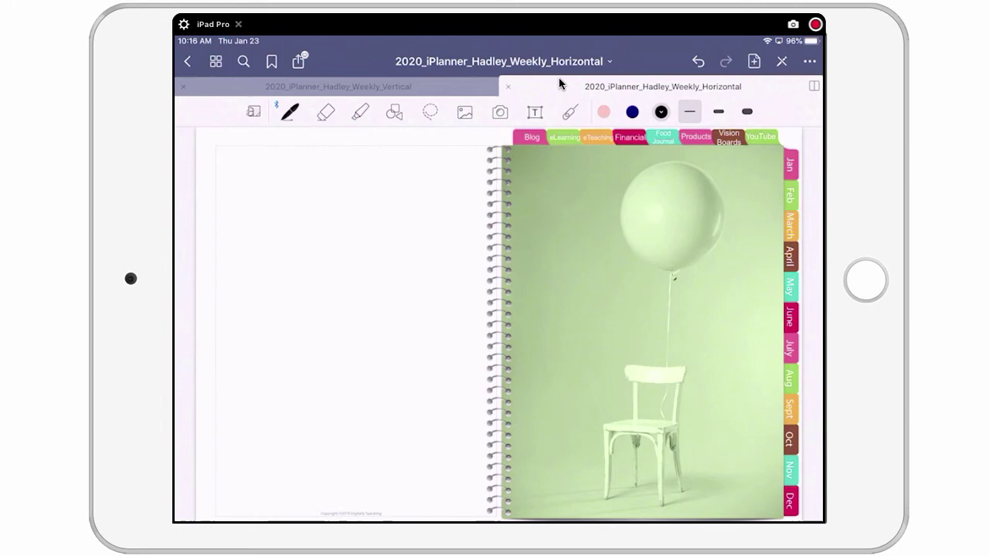
left_click(755, 65)
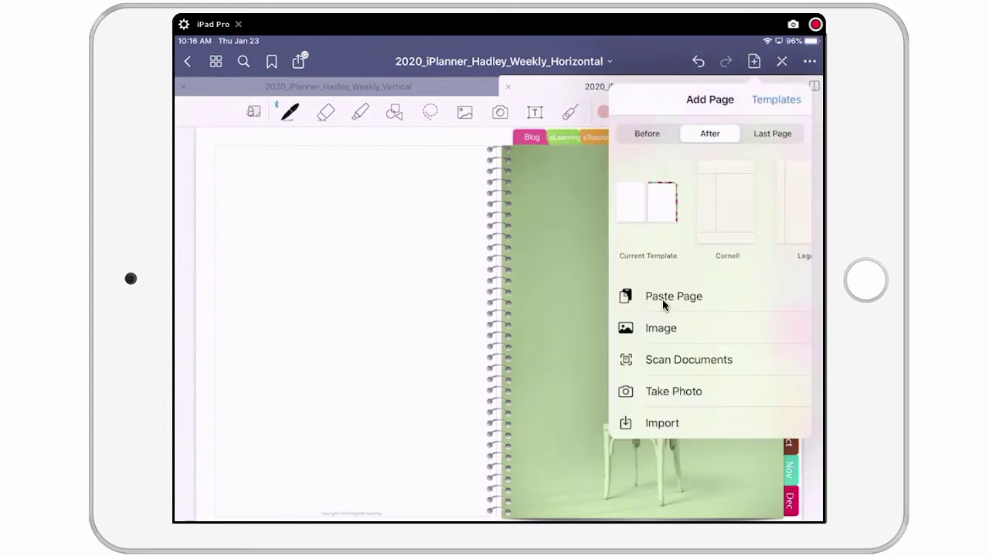
left_click(662, 299)
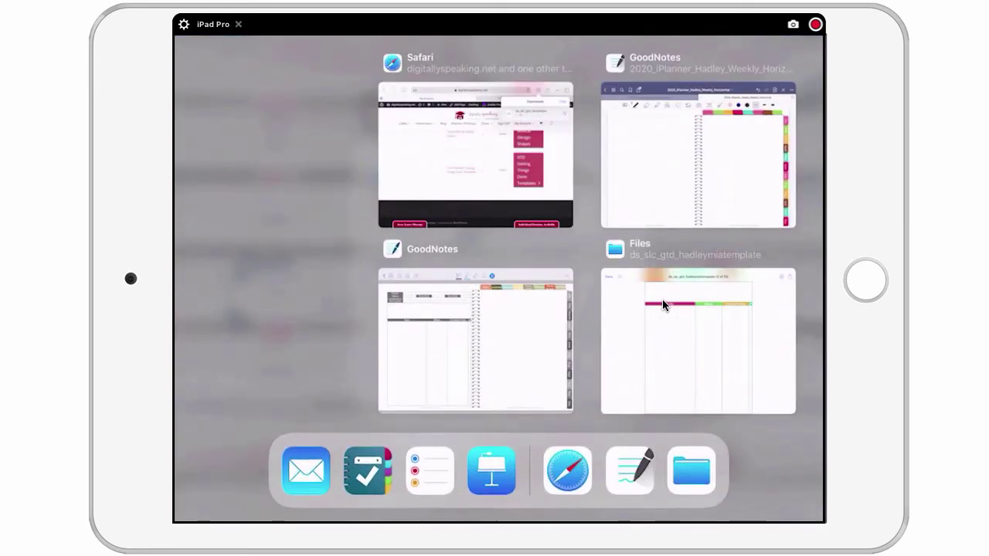
Switch to Files, open ds_slc_gtd_masontemplate_blank, and insert the template as an image on the left dotted page in GoodNotes.
left_click(662, 304)
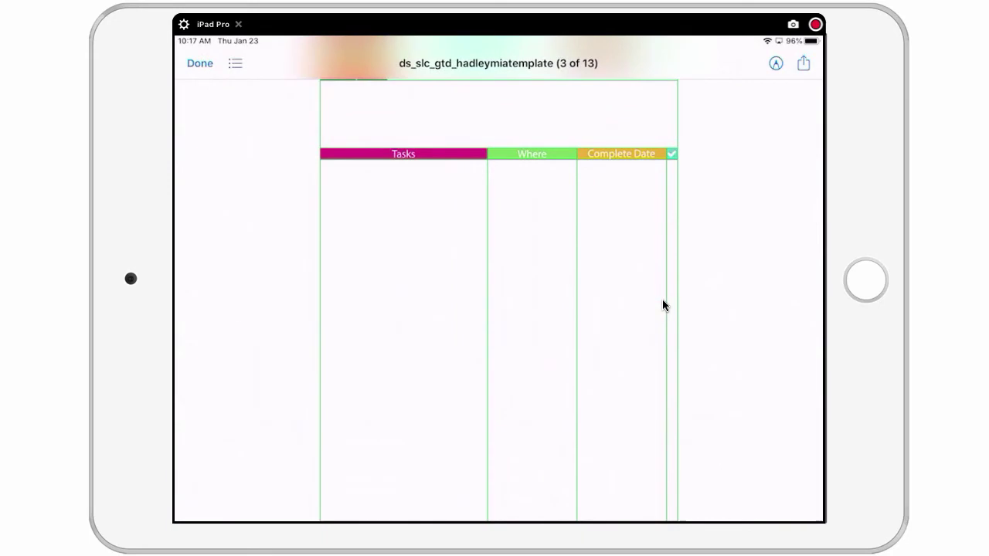
scroll(662, 304, "down", 3)
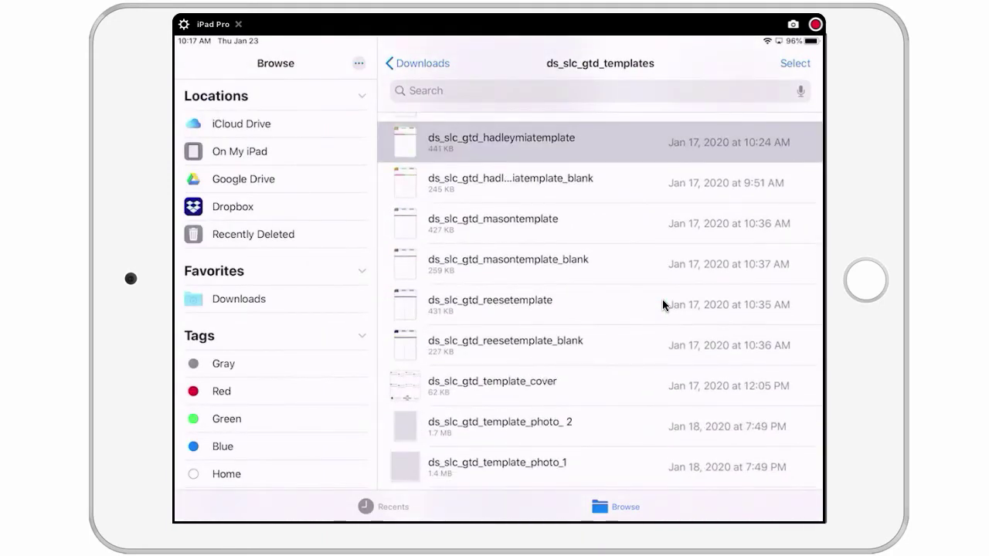
left_click(662, 266)
left_click(802, 64)
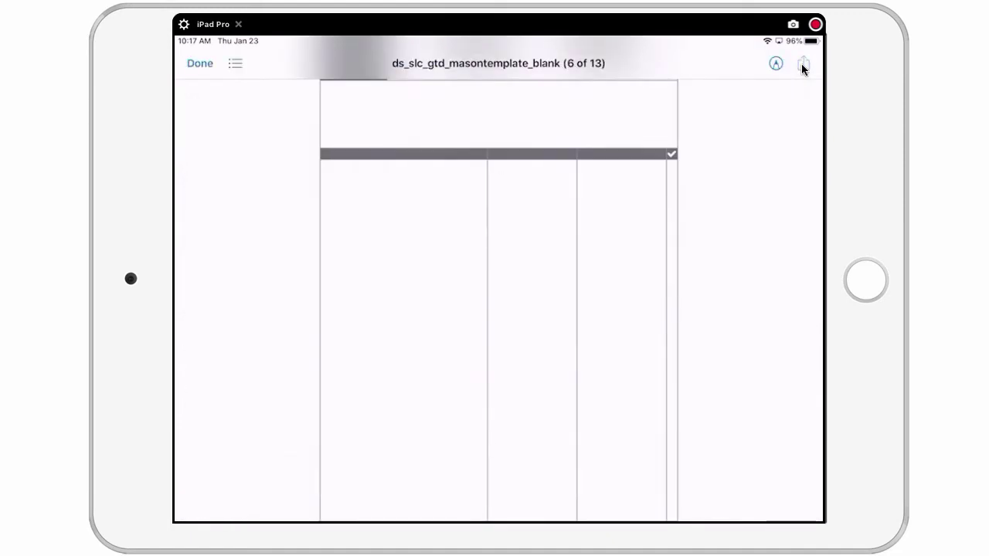
left_click(803, 63)
left_click(671, 224)
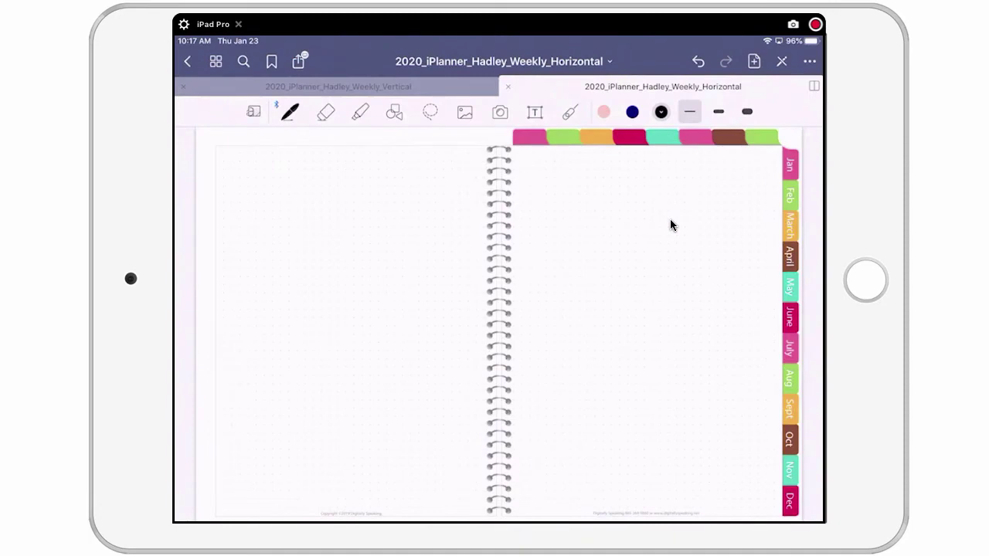
left_click(397, 360)
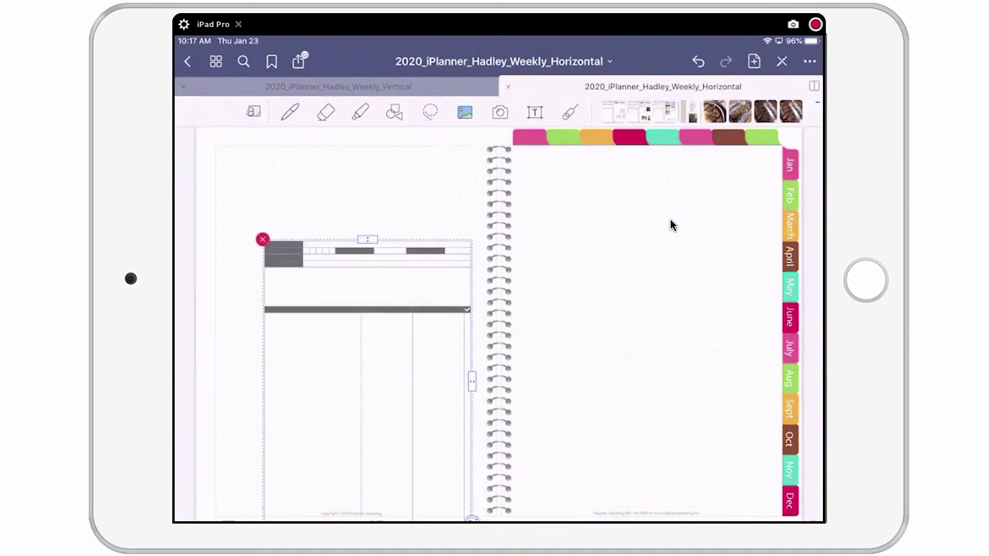
Move and enlarge the blank grey template to fill the left dotted page, and deselect it.
left_click_drag(368, 371, 346, 305)
scroll(670, 225, "up", 5)
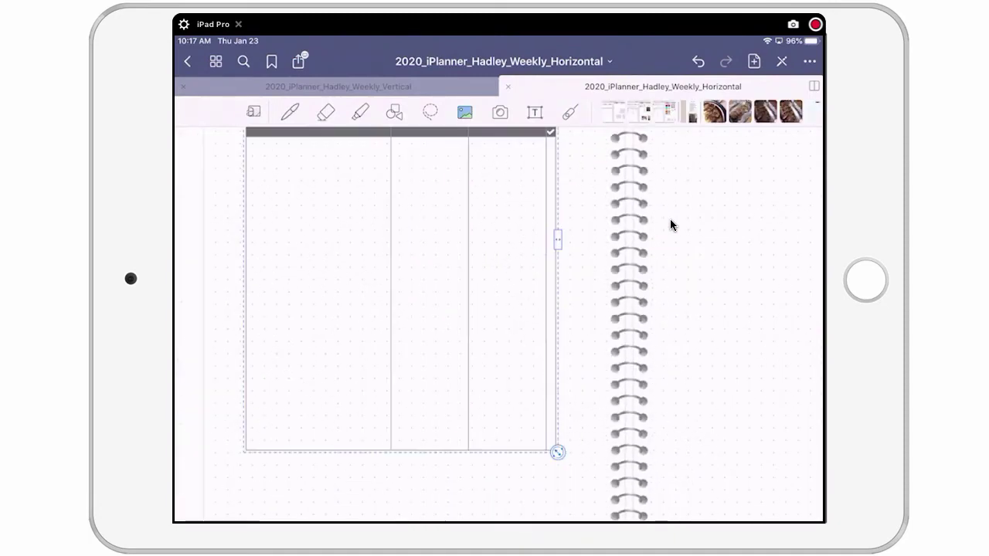
scroll(669, 225, "up", 2)
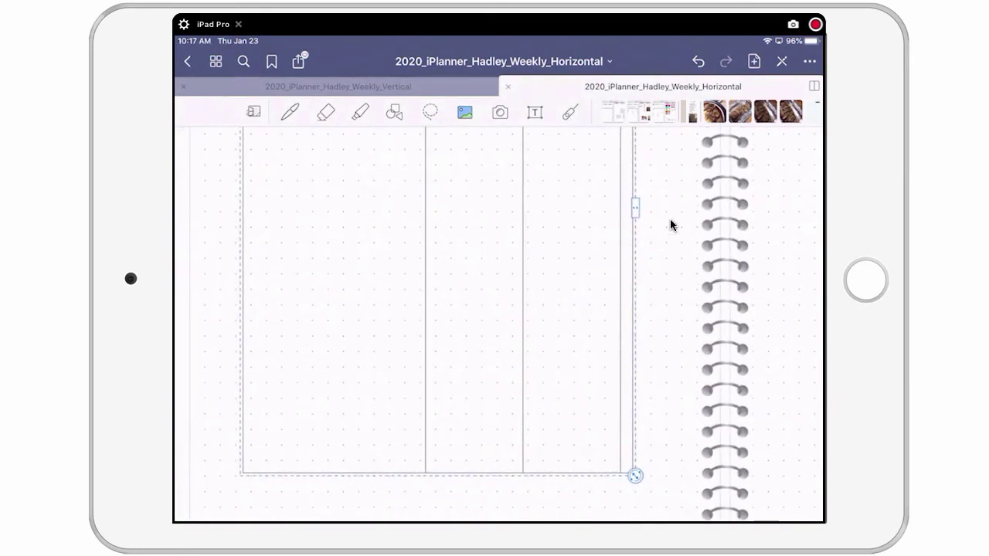
left_click_drag(438, 386, 447, 235)
left_click_drag(644, 324, 694, 392)
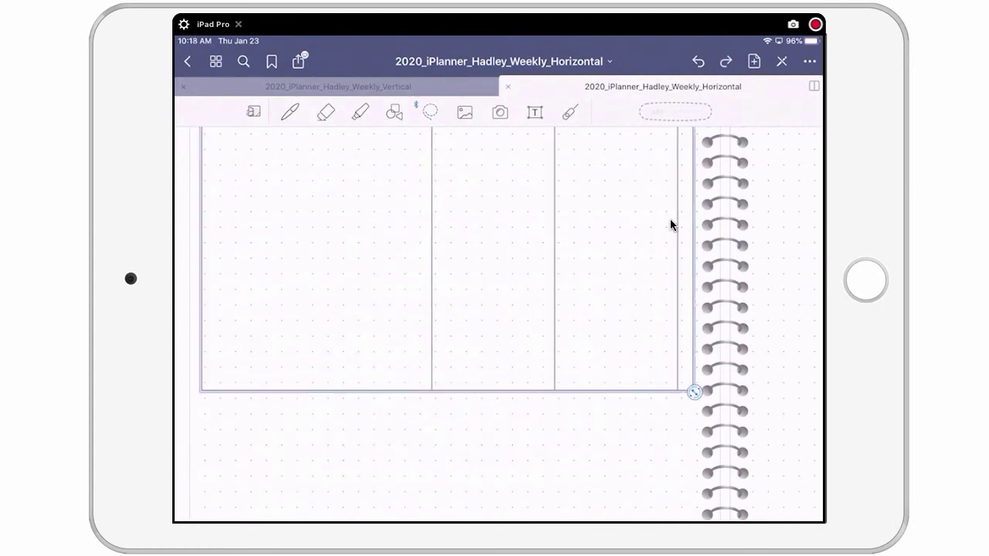
left_click_drag(446, 270, 444, 417)
scroll(669, 218, "down", 2)
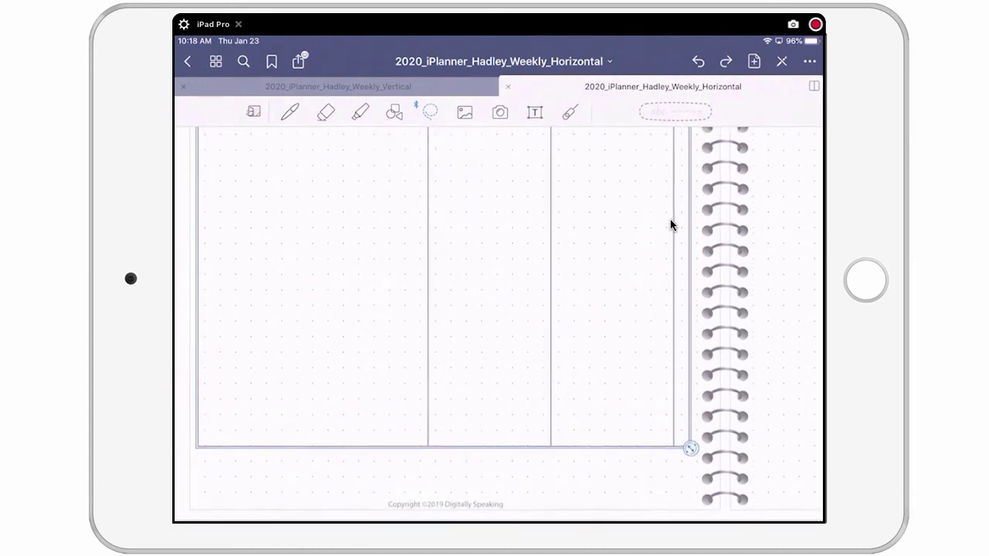
left_click_drag(444, 309, 450, 353)
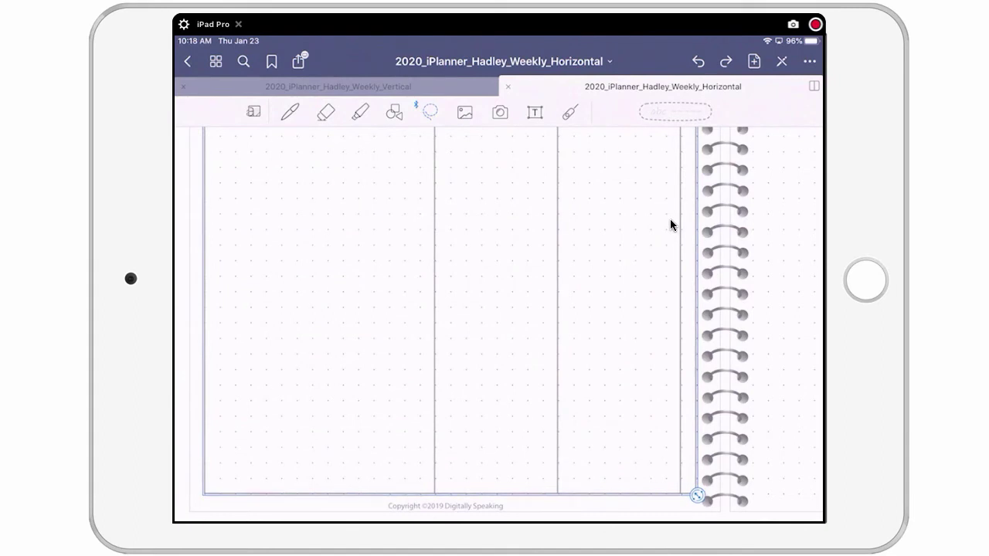
left_click(670, 220)
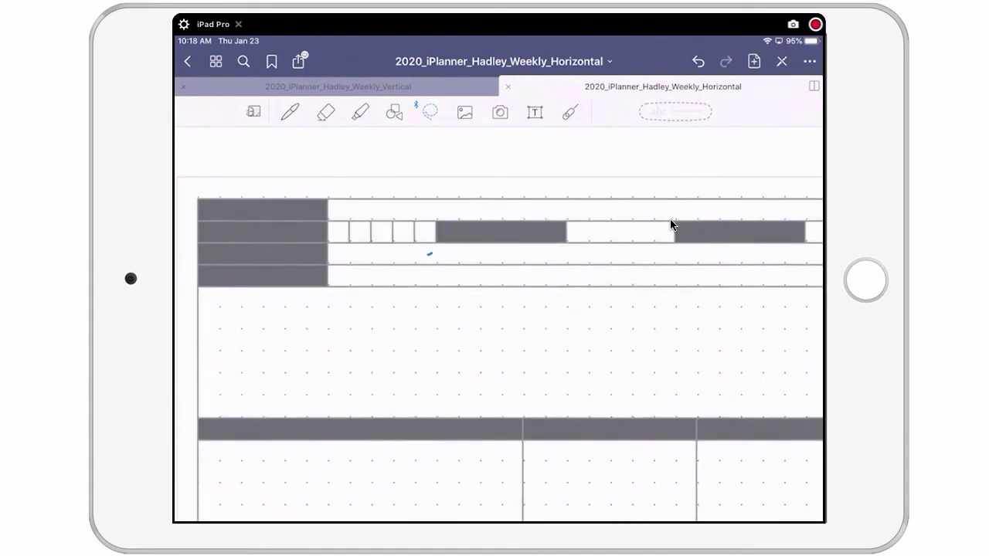
left_click_drag(431, 253, 469, 237)
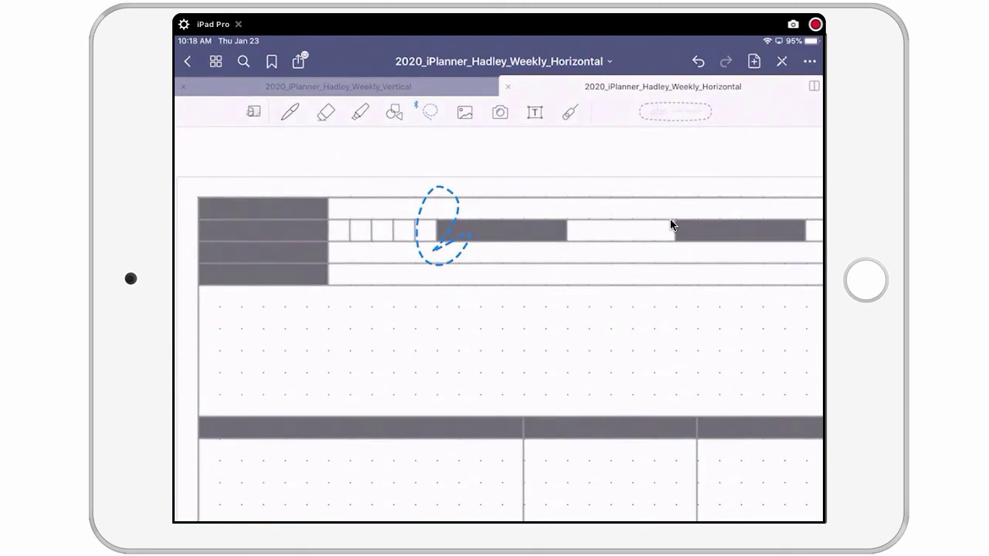
left_click(680, 163)
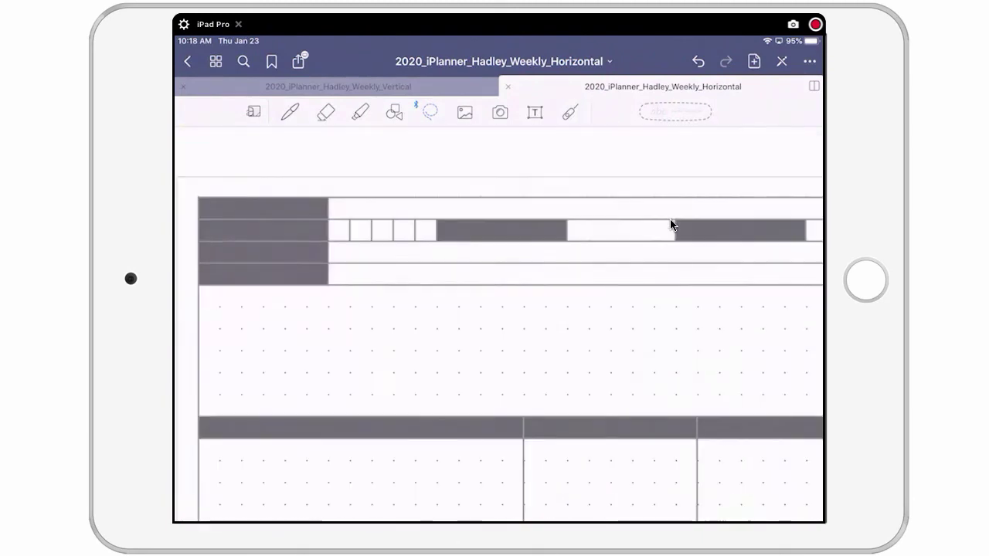
scroll(671, 225, "down", 5)
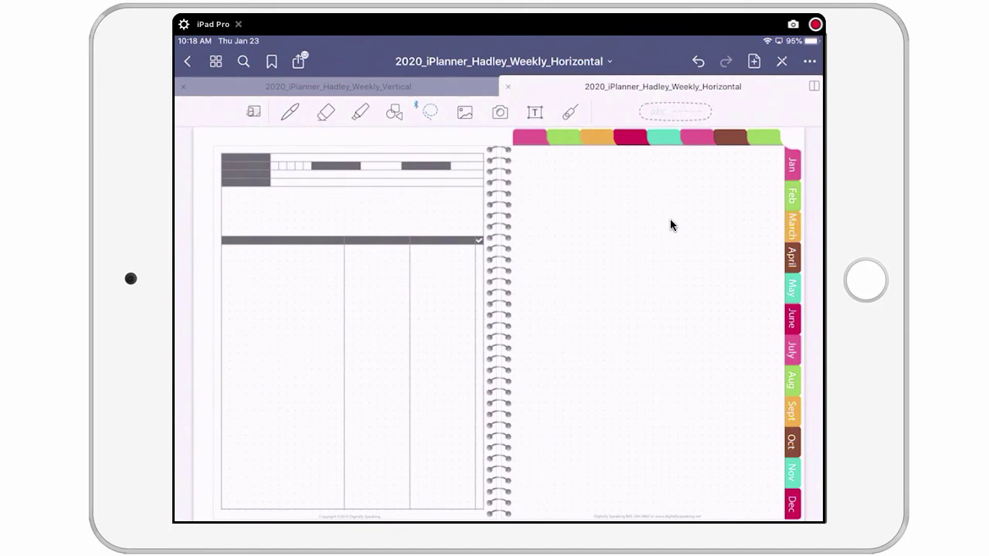
left_click_drag(391, 211, 423, 206)
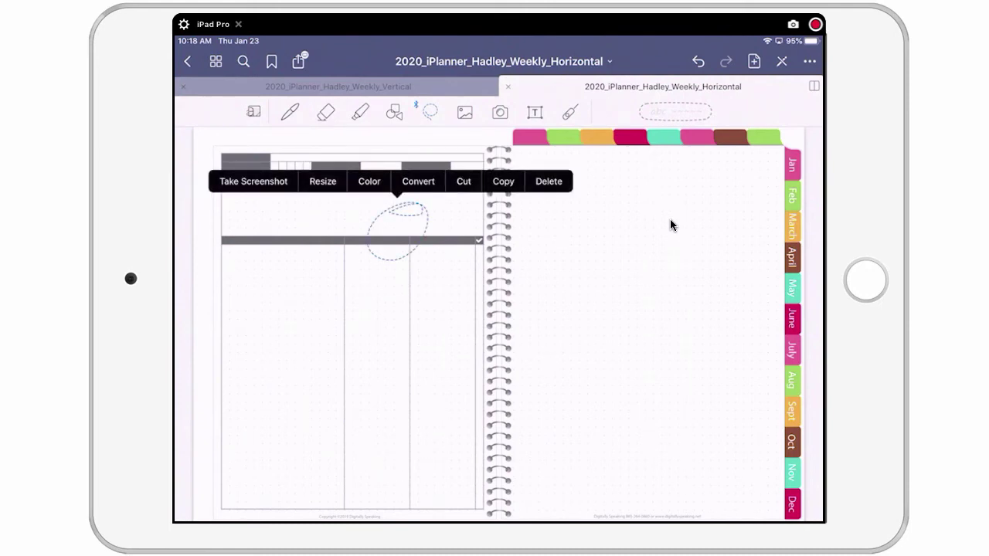
left_click(671, 225)
Examine the blank template's header boxes and the filled-in cedar chest and divider example in the GTD templates' product gallery.
scroll(671, 225, "up", 5)
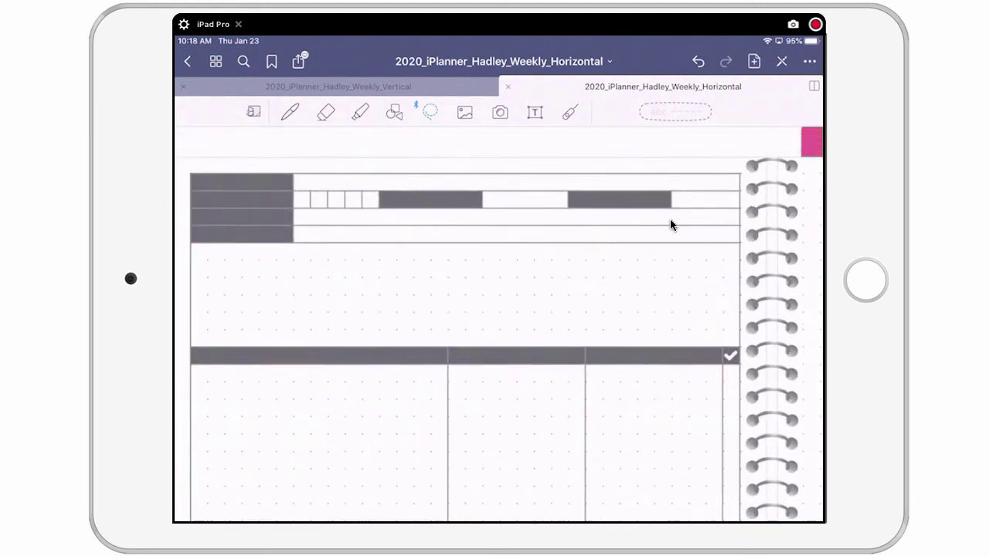
scroll(670, 224, "up", 2)
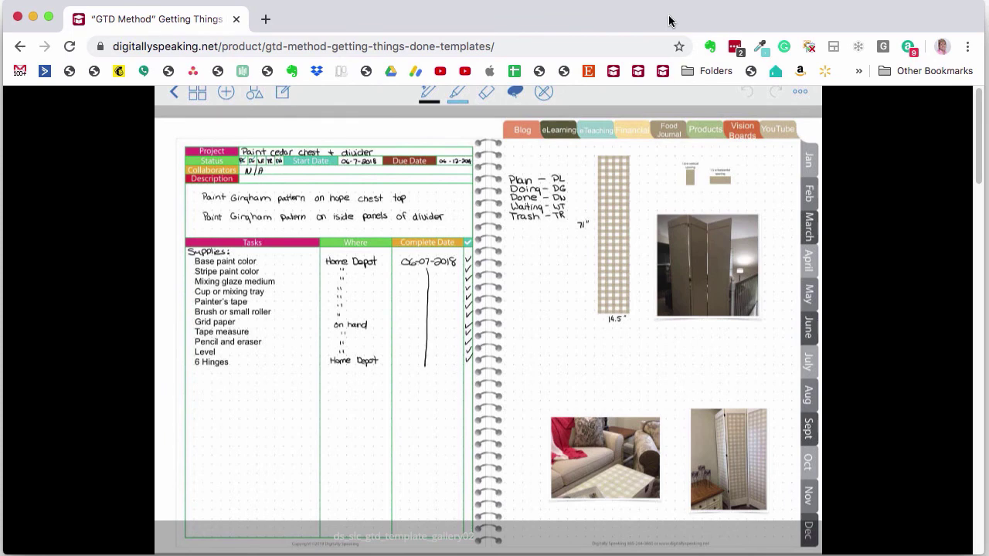
mouse_move(444, 220)
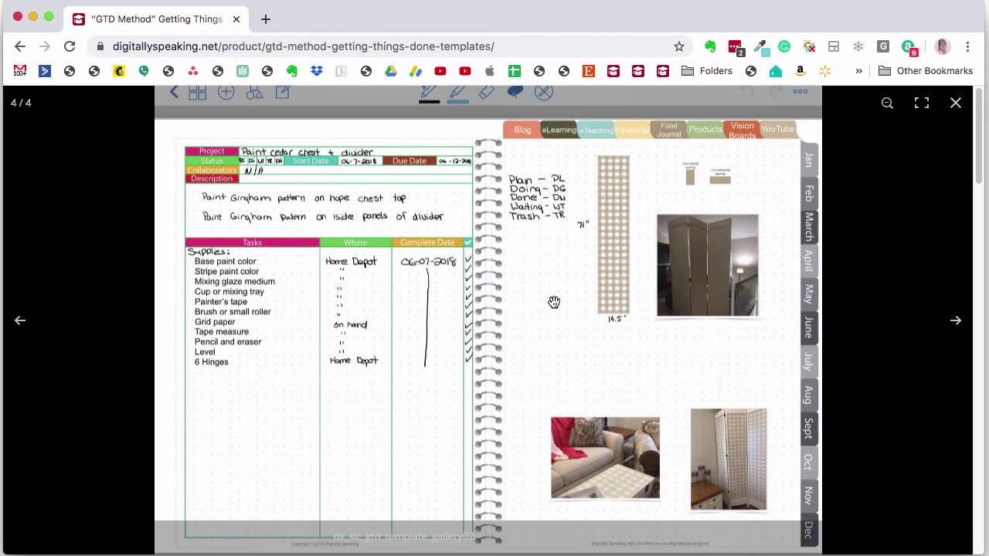